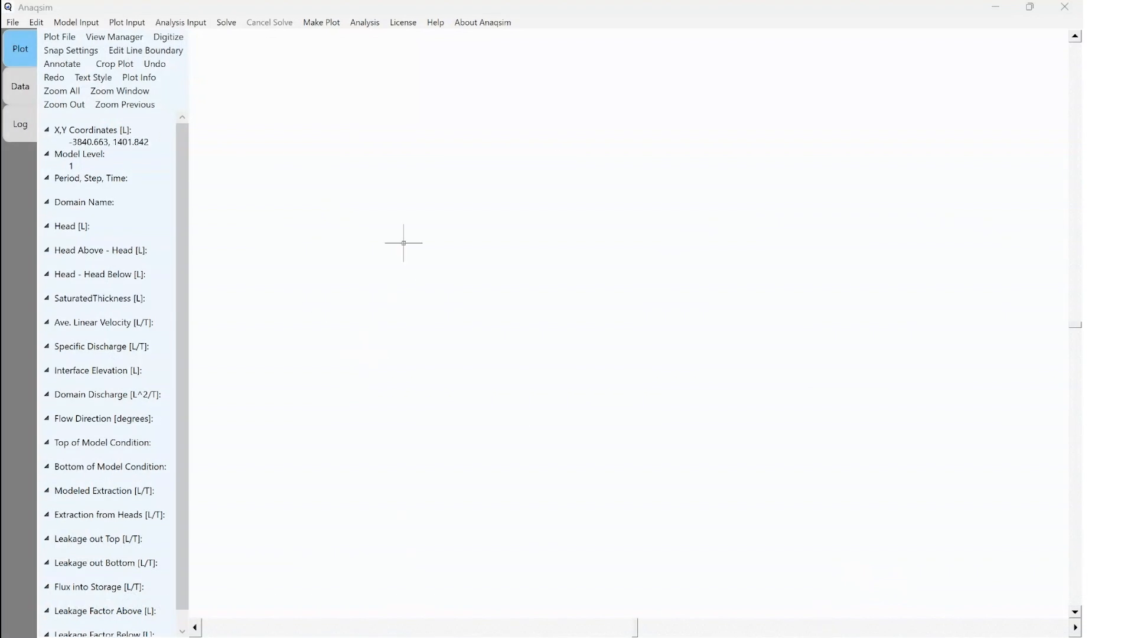
- In the model's general input data, set the length unit to Metres and the time unit to Days
{"action": "left_click", "coordinate": [76, 22]}
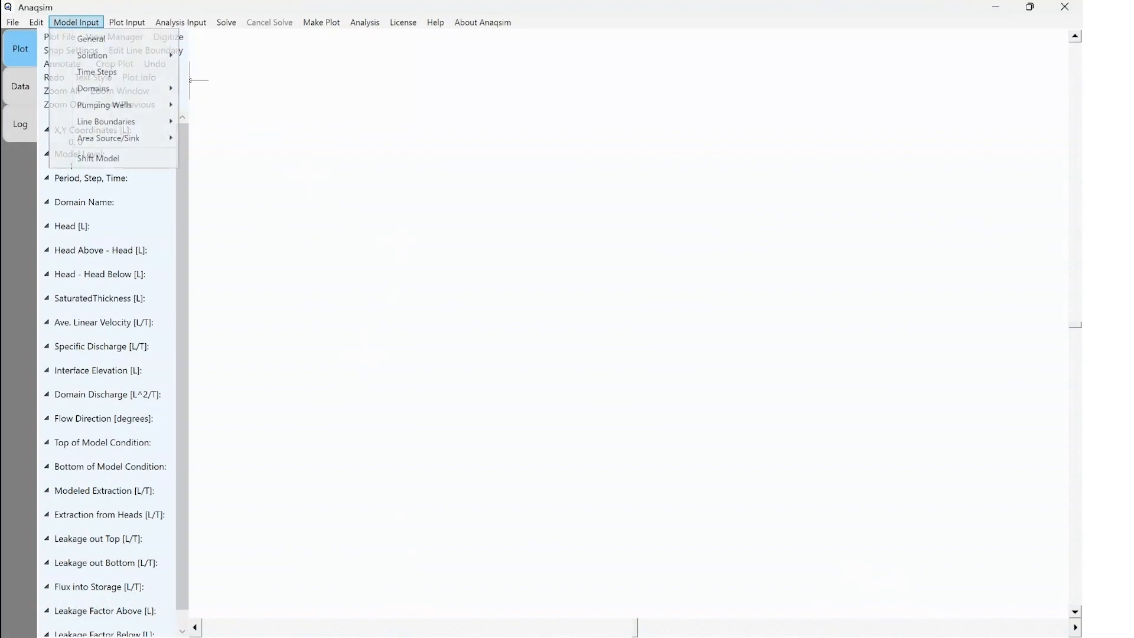
{"action": "left_click", "coordinate": [91, 38]}
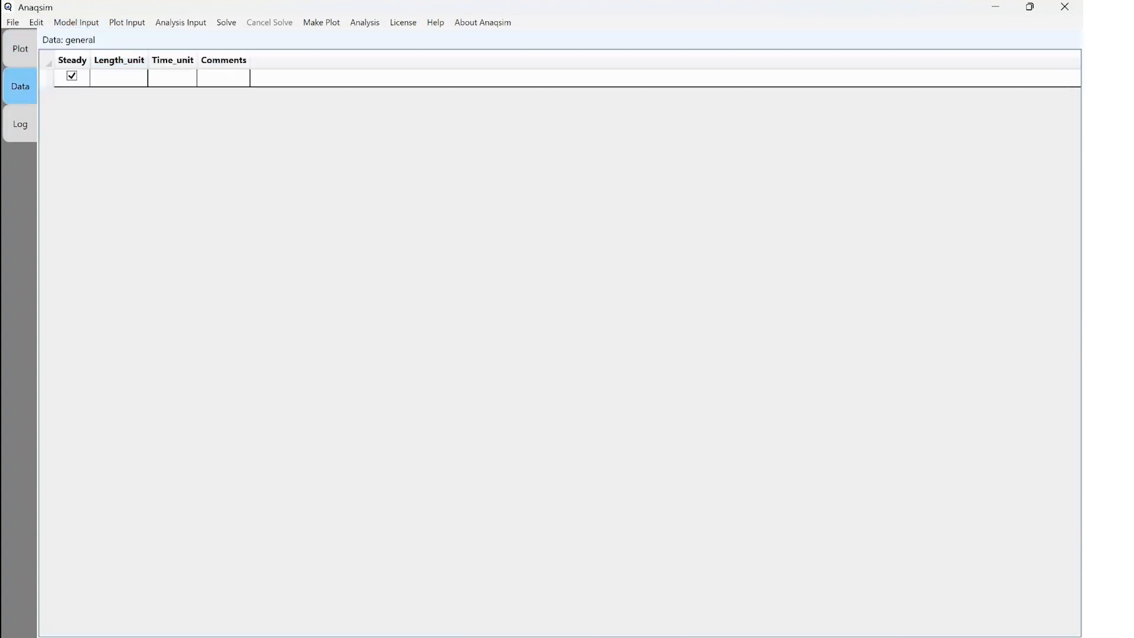
{"action": "double_click", "coordinate": [118, 78]}
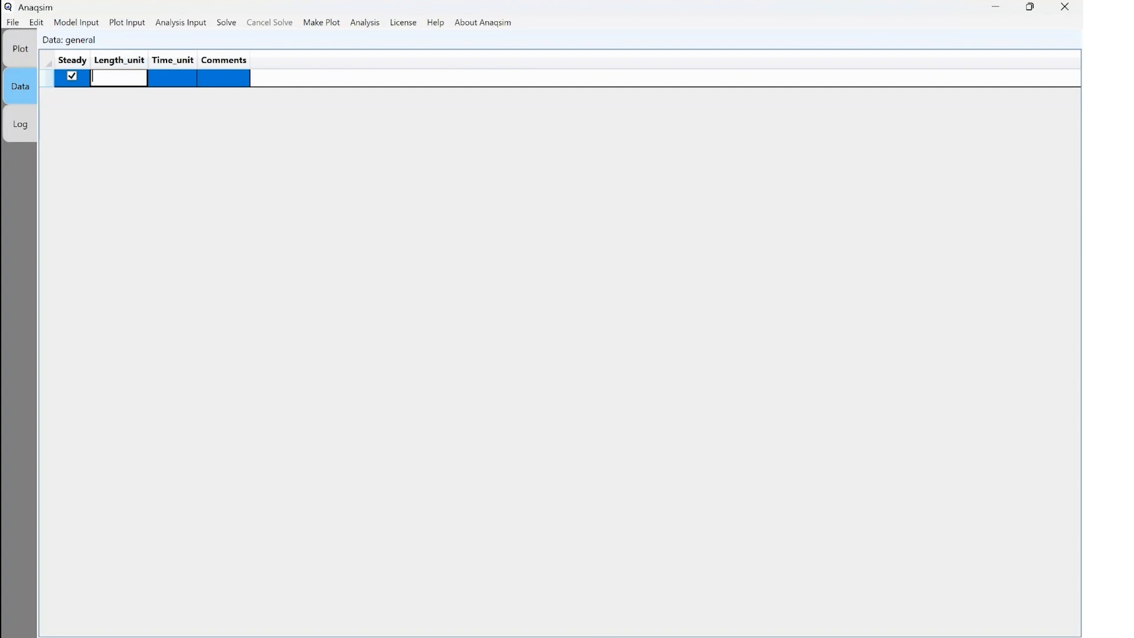
{"action": "type", "text": "Metres"}
{"action": "key", "text": "Tab"}
{"action": "type", "text": "Days"}
{"action": "key", "text": "Tab"}
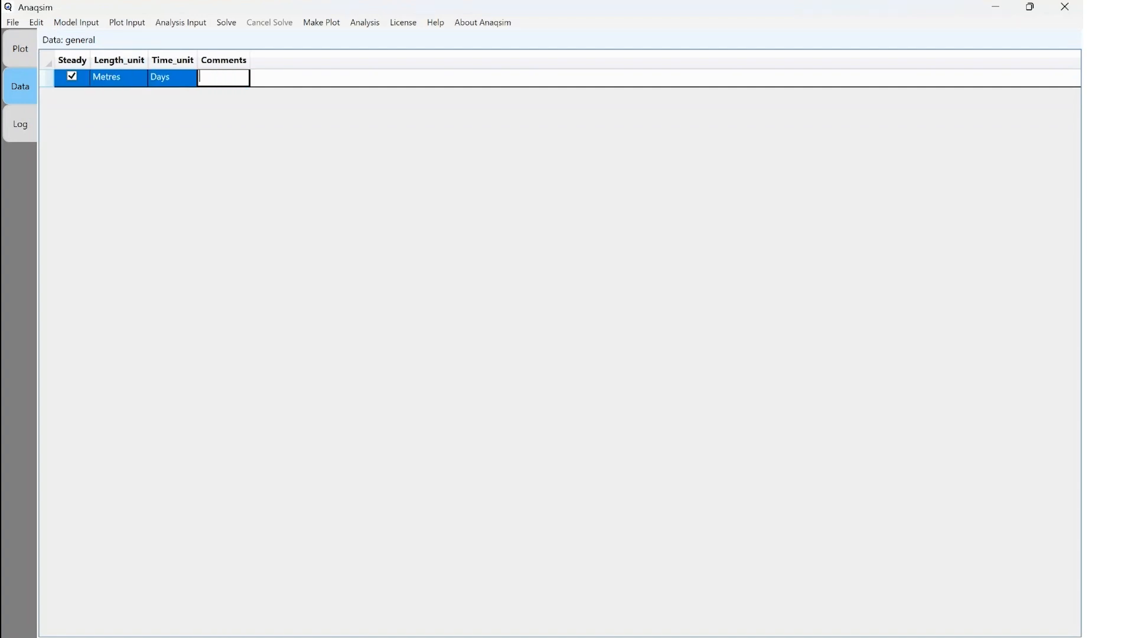
- Save the model as Tutorial 2.anaq in the Downloads folder, replacing the existing file
{"action": "key", "text": "alt+f"}
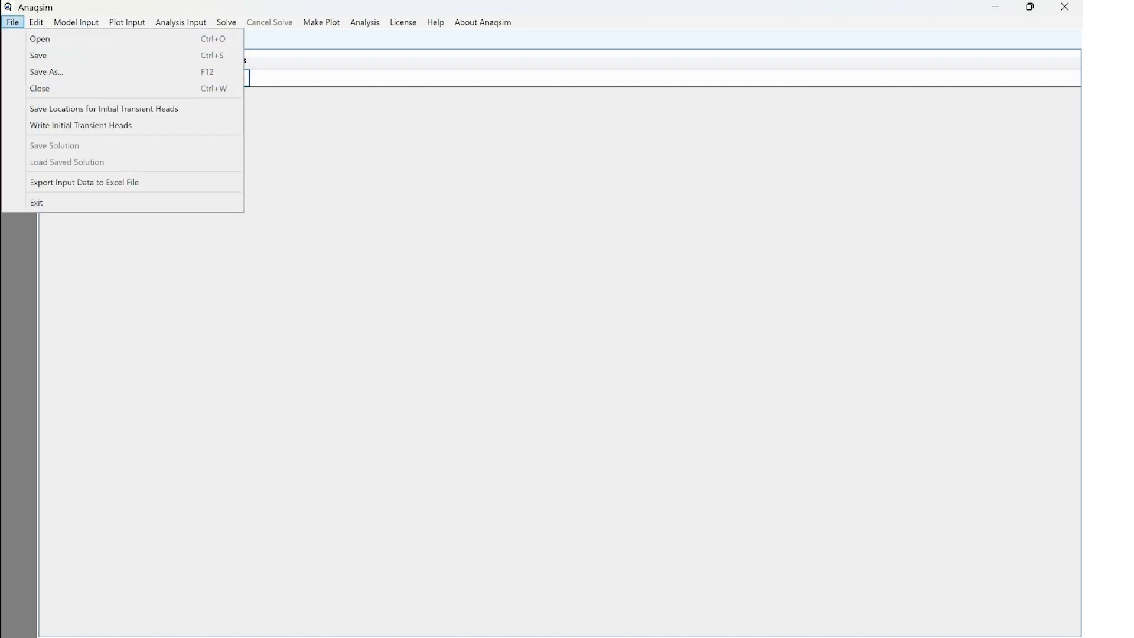
{"action": "key", "text": "Down"}
{"action": "key", "text": "Down"}
{"action": "key", "text": "Down"}
{"action": "key", "text": "Return"}
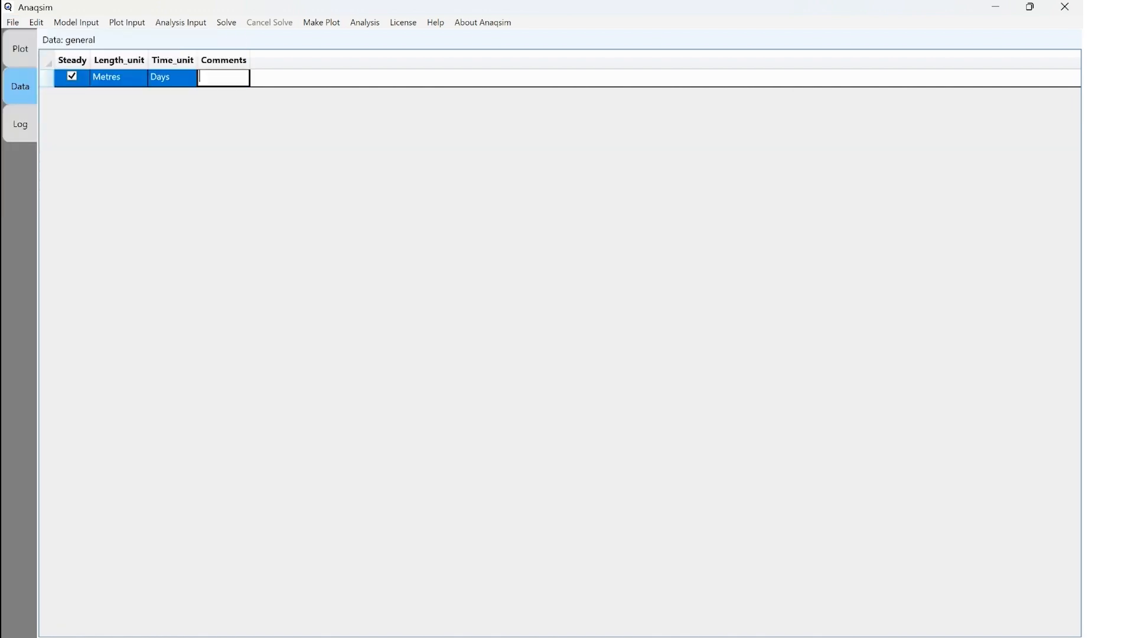
{"action": "type", "text": "Tutorial 2.anaq"}
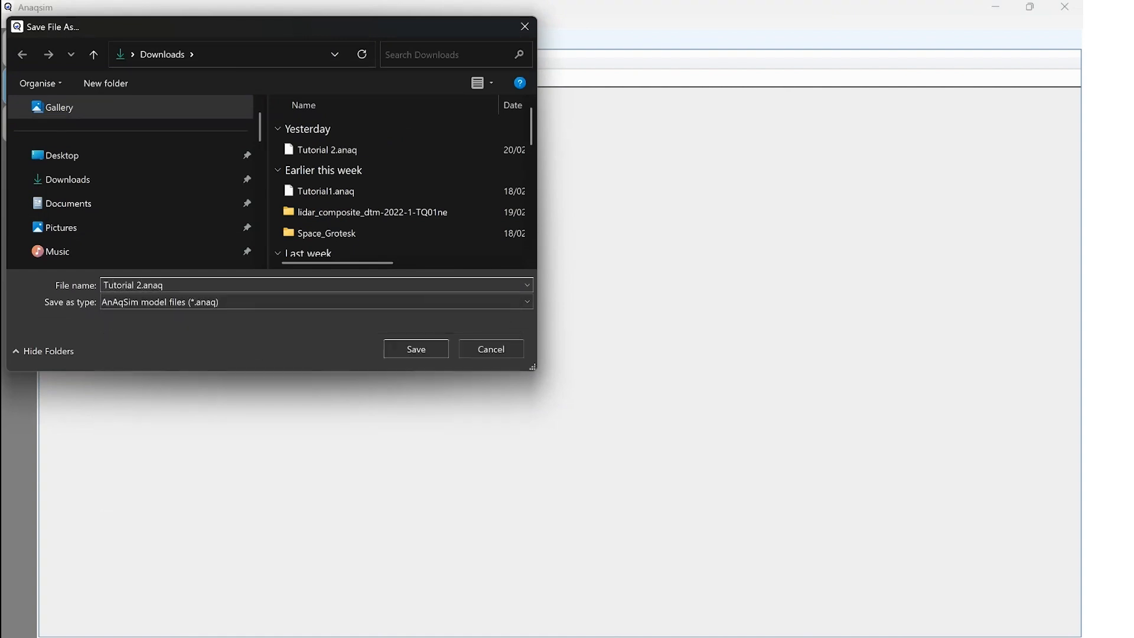
{"action": "left_click", "coordinate": [416, 348]}
{"action": "key", "text": "Return"}
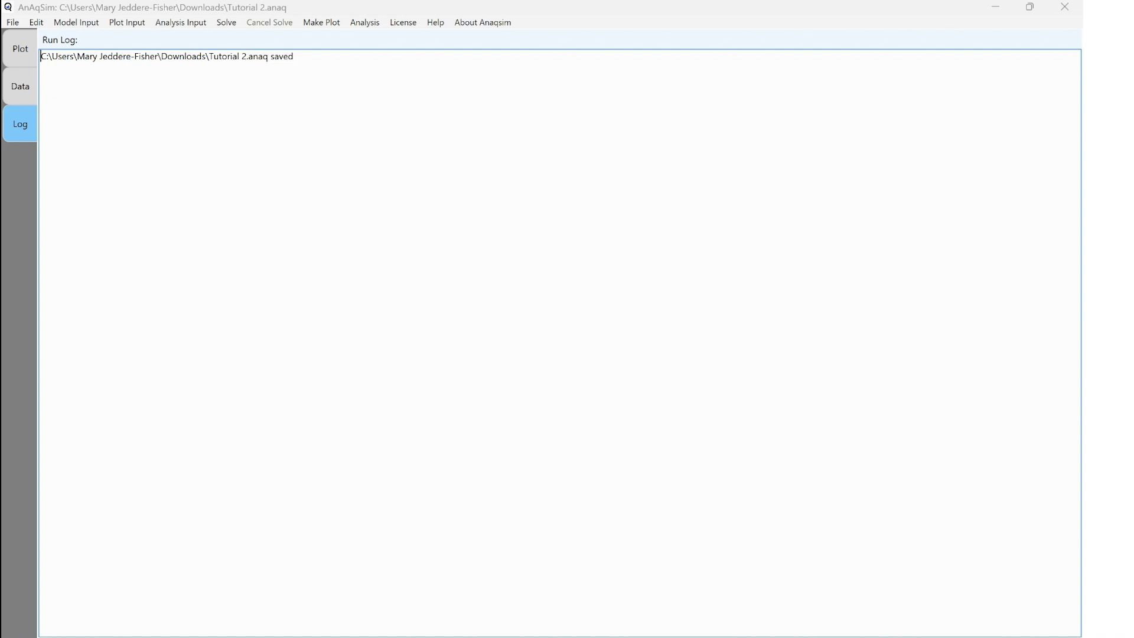
- Add a domain labelled Aquifer to the confined and/or unconfined domains data
{"action": "key", "text": "alt+m"}
{"action": "key", "text": "Down"}
{"action": "key", "text": "Down"}
{"action": "key", "text": "Down"}
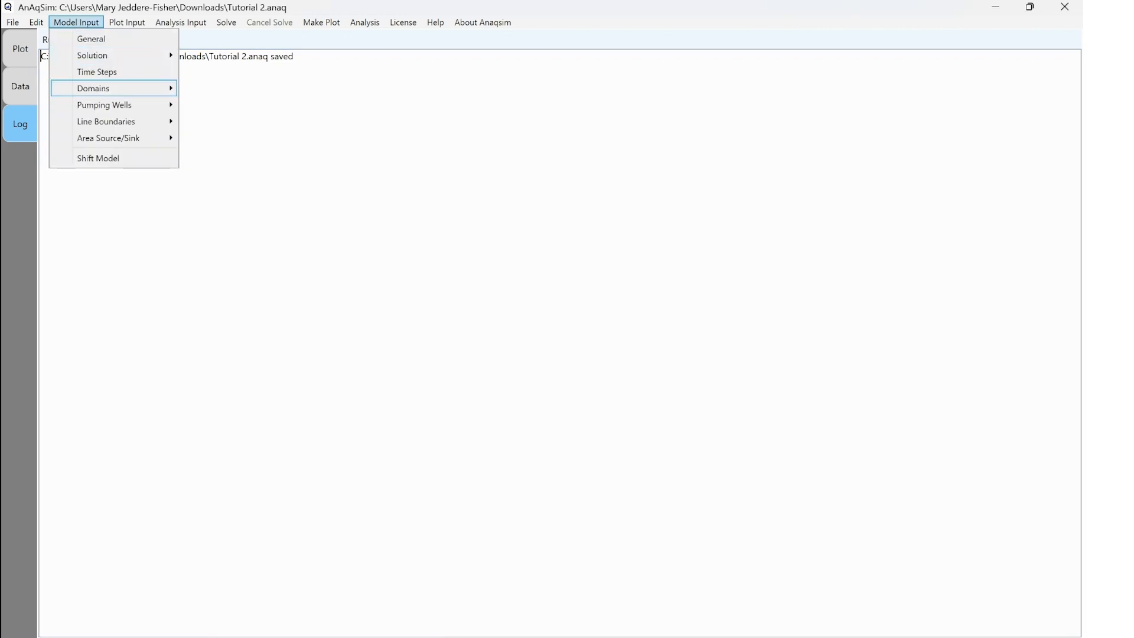
{"action": "key", "text": "Right"}
{"action": "key", "text": "Down"}
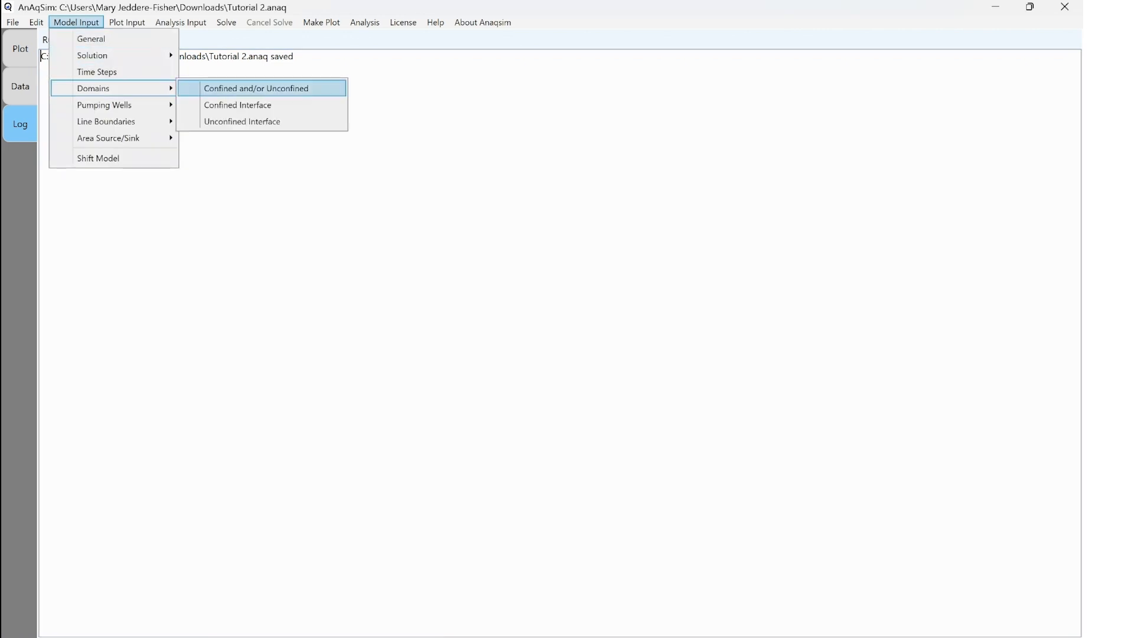
{"action": "key", "text": "Return"}
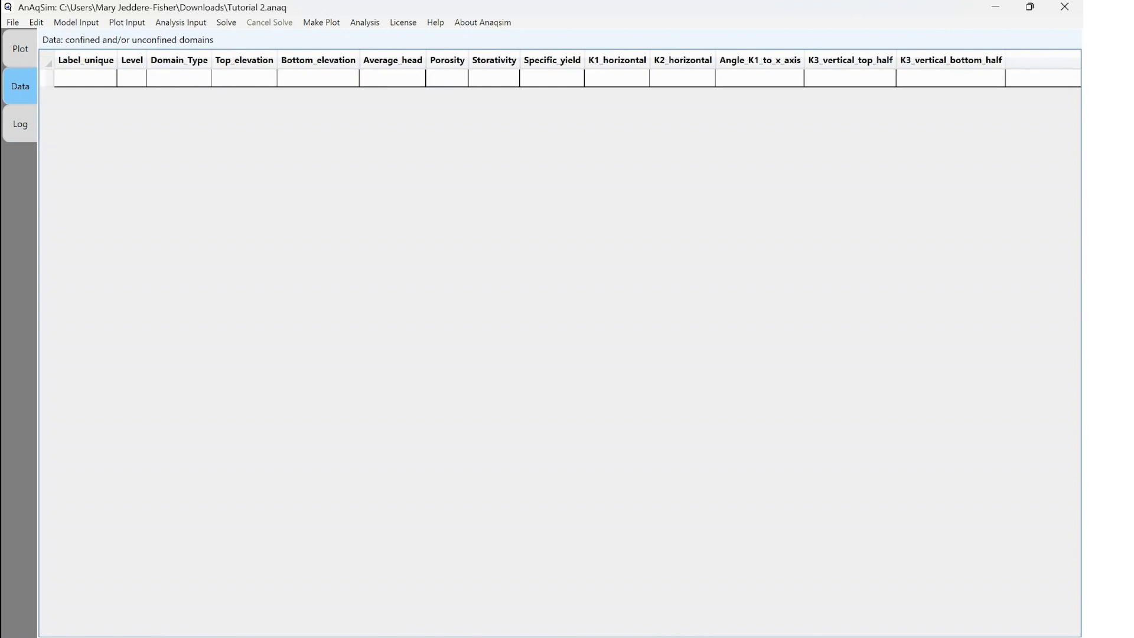
{"action": "left_click", "coordinate": [85, 78]}
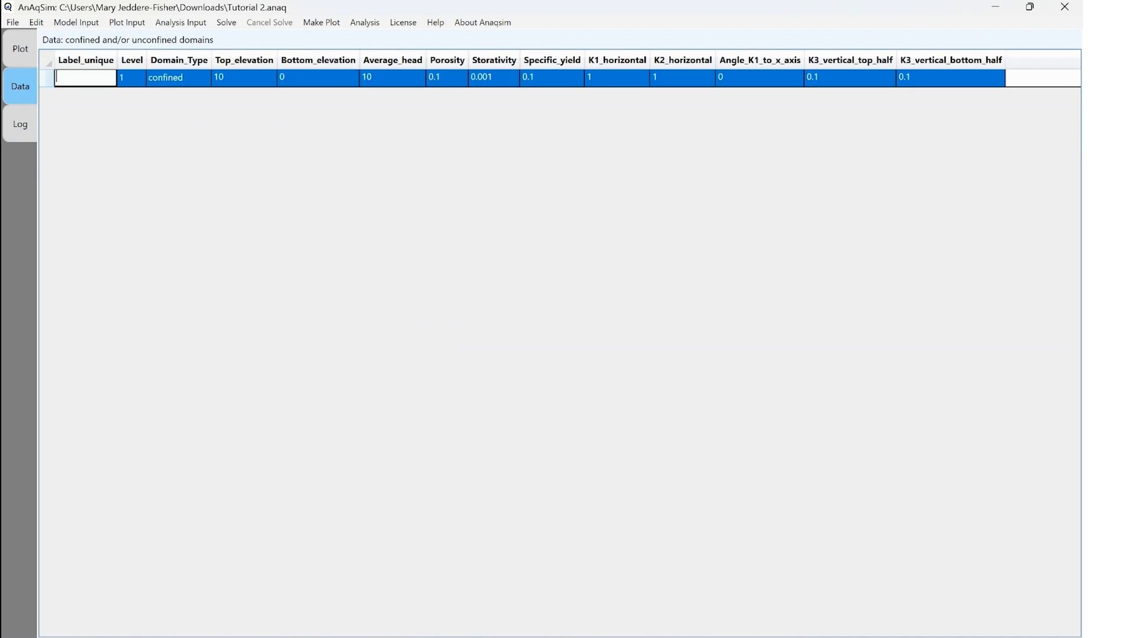
{"action": "type", "text": "Aquifer"}
- Change the Aquifer domain's type to unconfined
{"action": "left_click", "coordinate": [131, 77]}
{"action": "left_click", "coordinate": [132, 77]}
{"action": "left_click", "coordinate": [179, 77]}
{"action": "left_click", "coordinate": [179, 78]}
{"action": "left_click", "coordinate": [202, 78]}
{"action": "left_click", "coordinate": [174, 125]}
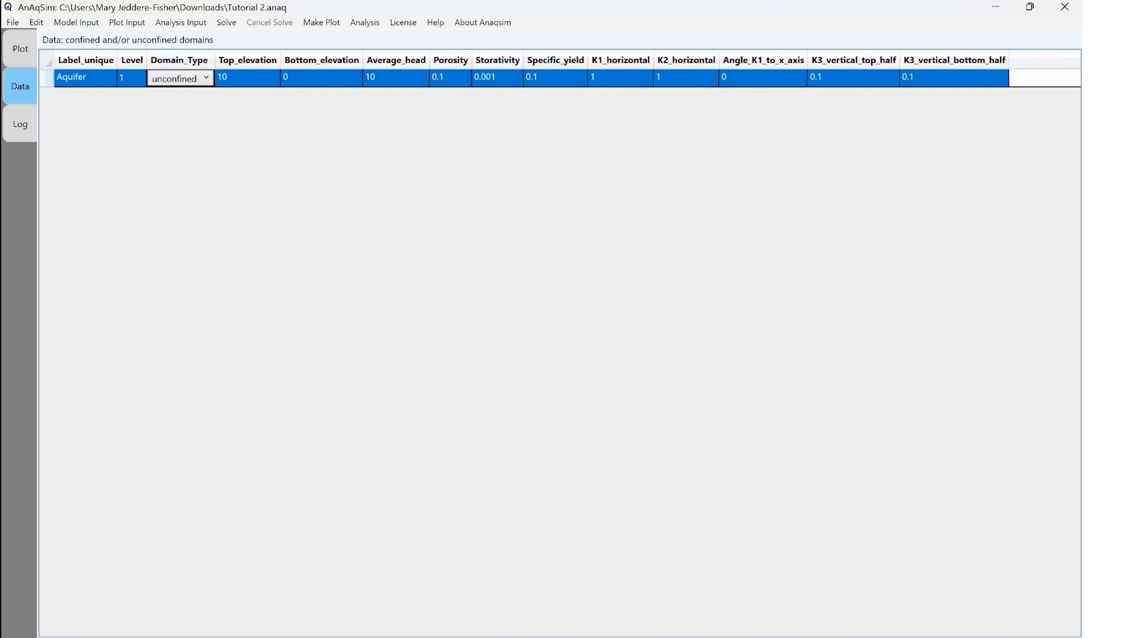
- Give the Aquifer domain a top elevation of 50, a bottom elevation of 35 and an average head of 47
{"action": "key", "text": "Tab"}
{"action": "type", "text": "50"}
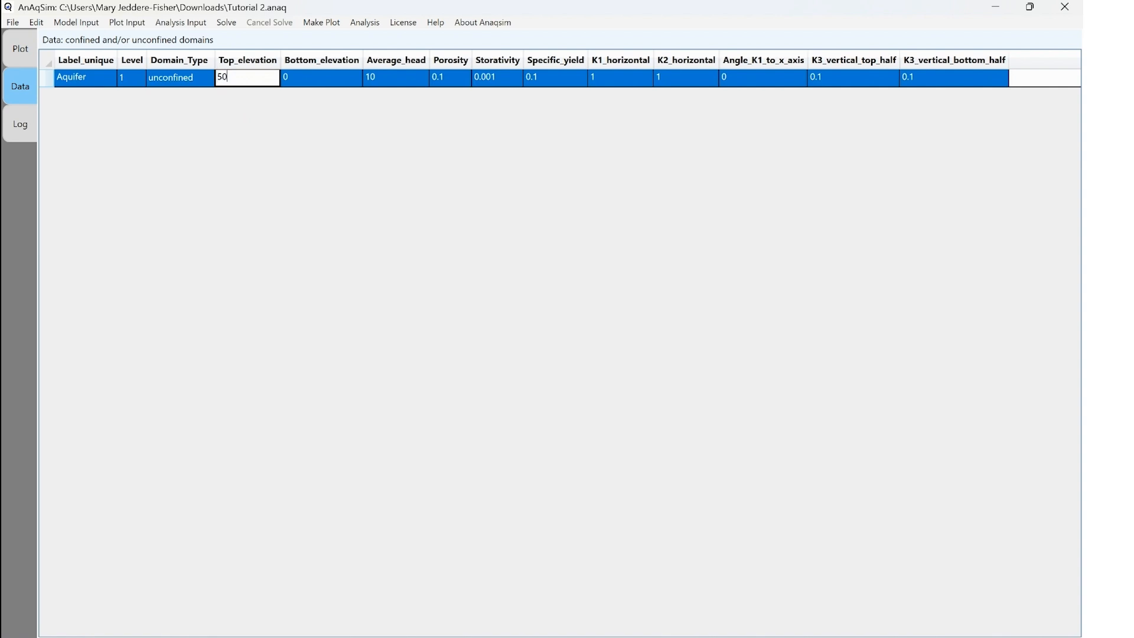
{"action": "key", "text": "Tab"}
{"action": "type", "text": "35"}
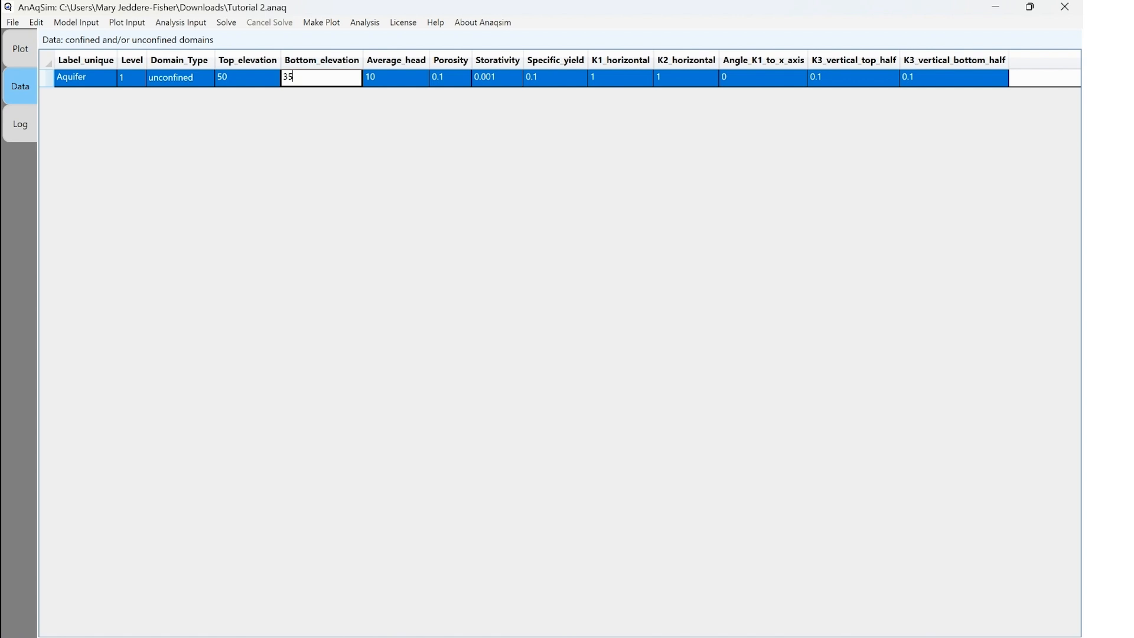
{"action": "key", "text": "Tab"}
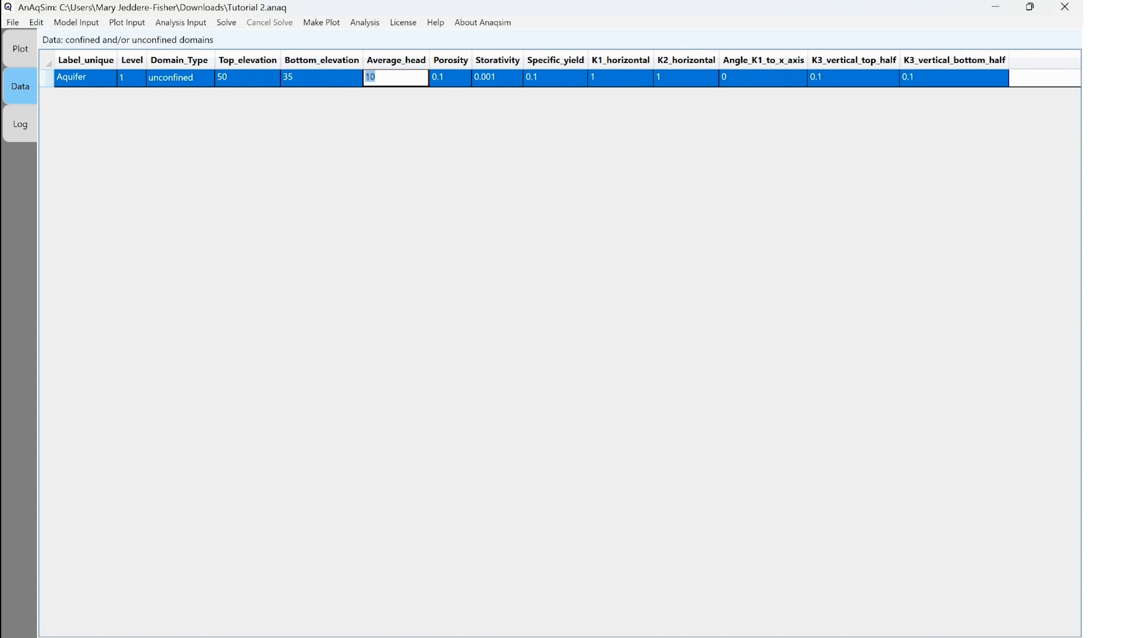
{"action": "type", "text": "47"}
- Set the Aquifer domain's K1 and K2 horizontal and its top-half and bottom-half K3 vertical conductivities all to 24
{"action": "left_click", "coordinate": [620, 77]}
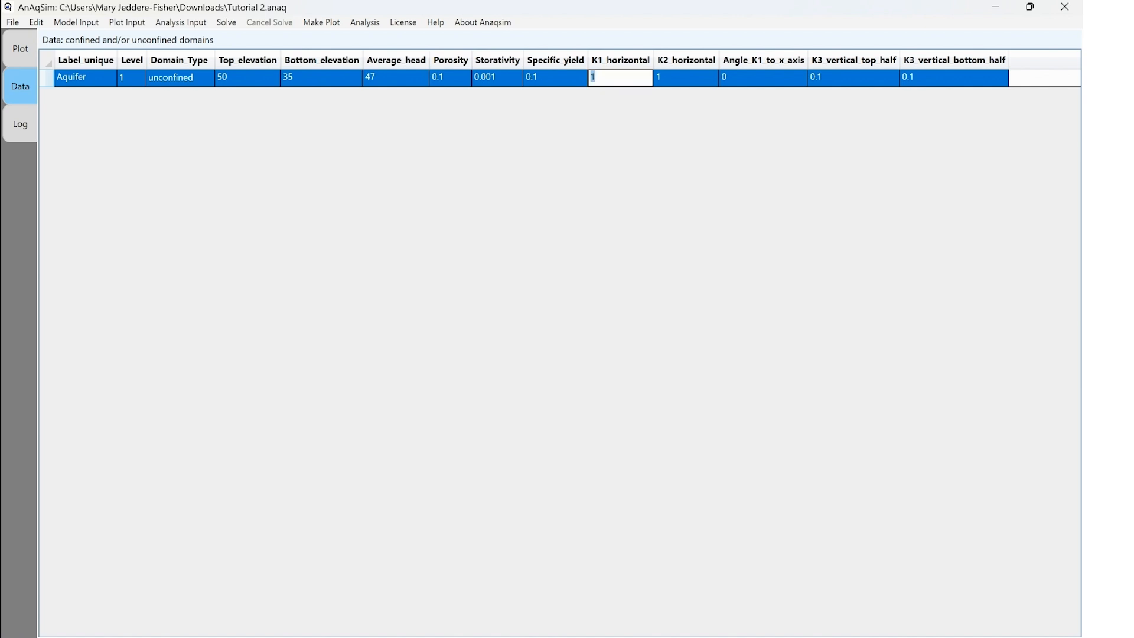
{"action": "type", "text": "24"}
{"action": "key", "text": "Tab"}
{"action": "type", "text": "24"}
{"action": "left_click", "coordinate": [853, 78]}
{"action": "type", "text": "24"}
{"action": "key", "text": "Tab"}
{"action": "type", "text": "24"}
{"action": "key", "text": "Return"}
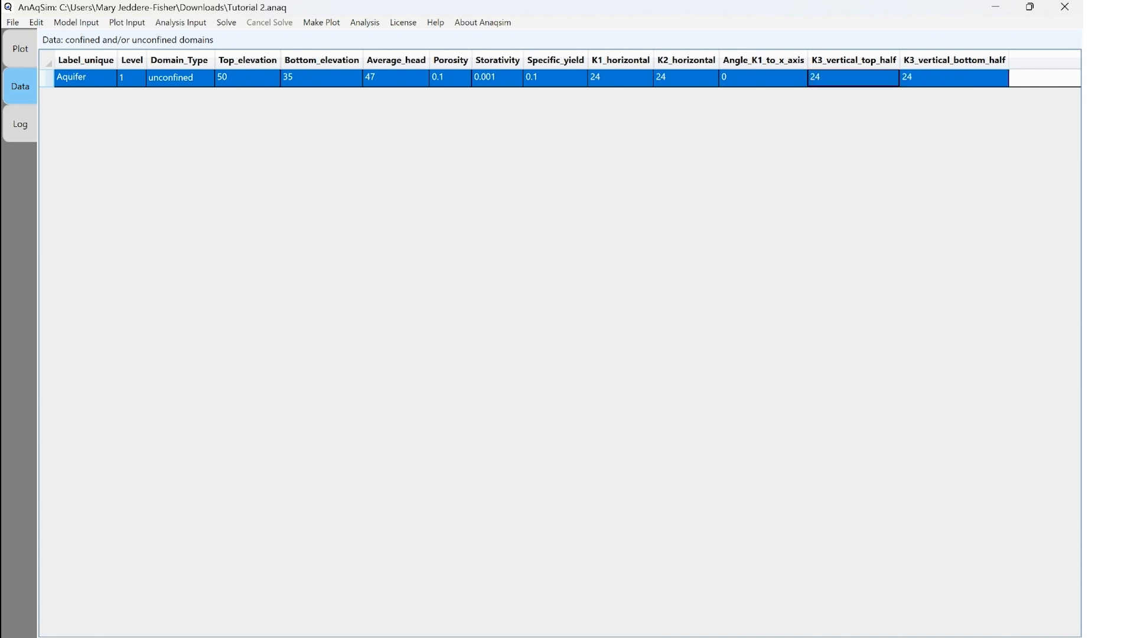
{"action": "left_click", "coordinate": [763, 77]}
- Save the model to its current file
{"action": "key", "text": "alt+f"}
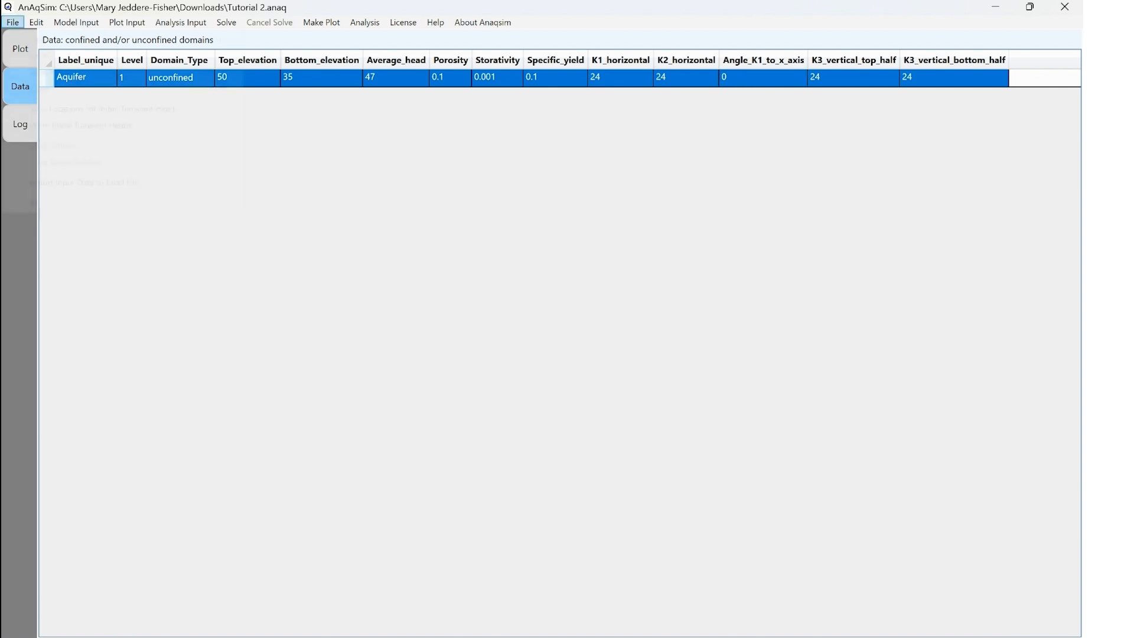
{"action": "key", "text": "Down"}
{"action": "key", "text": "Return"}
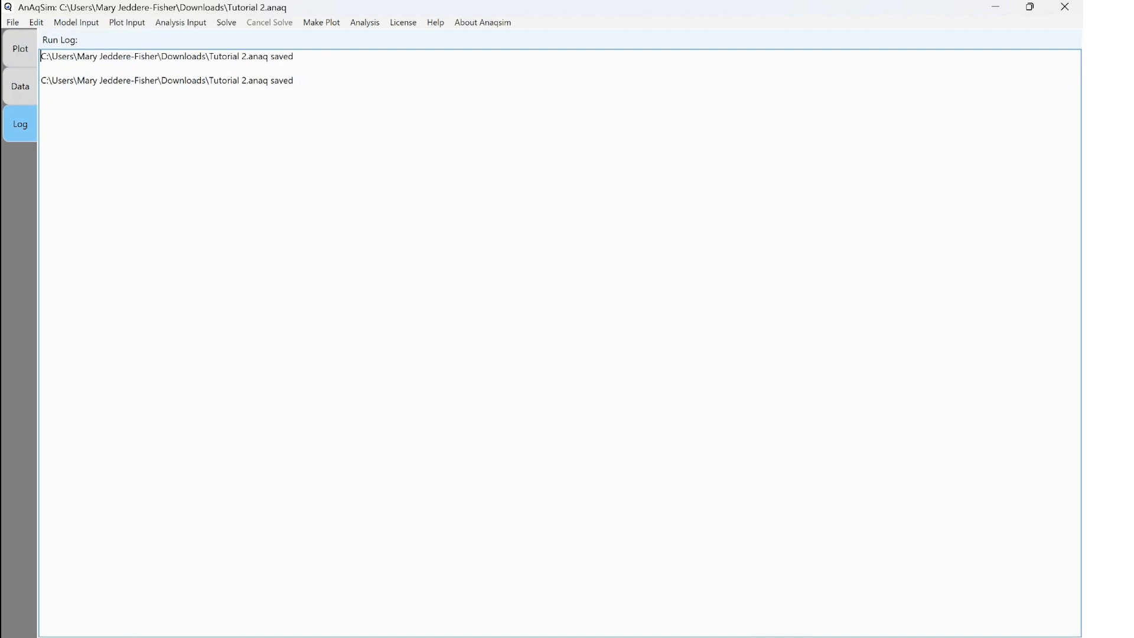
- Return to the domains data and add a second domain labelled Channel with type unconfined
{"action": "key", "text": "ctrl+shift+Tab"}
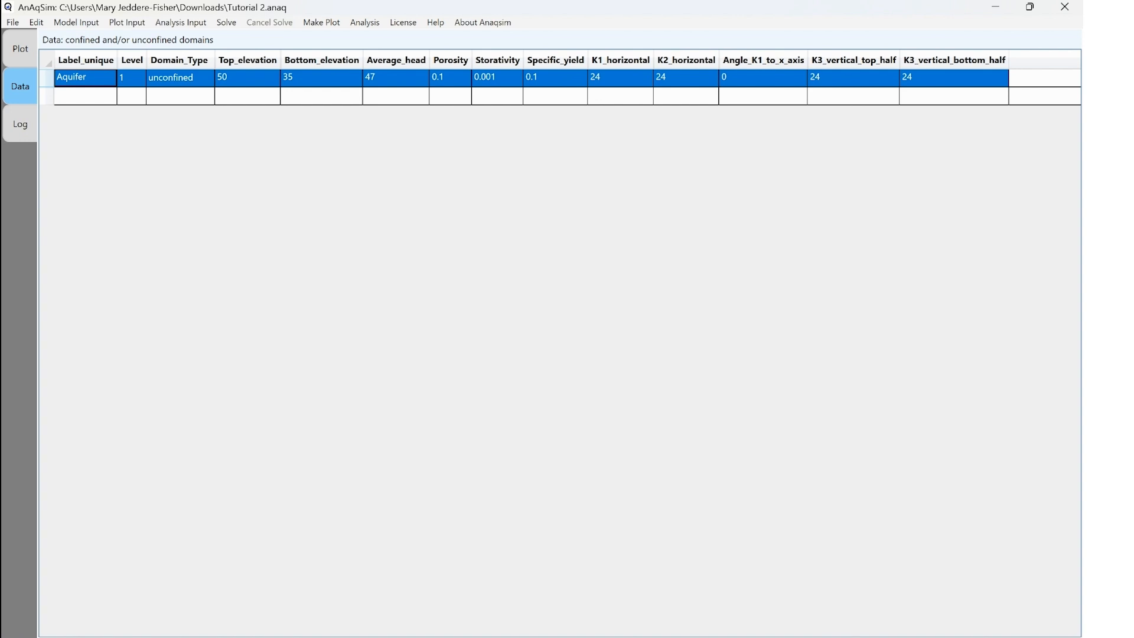
{"action": "left_click", "coordinate": [85, 96]}
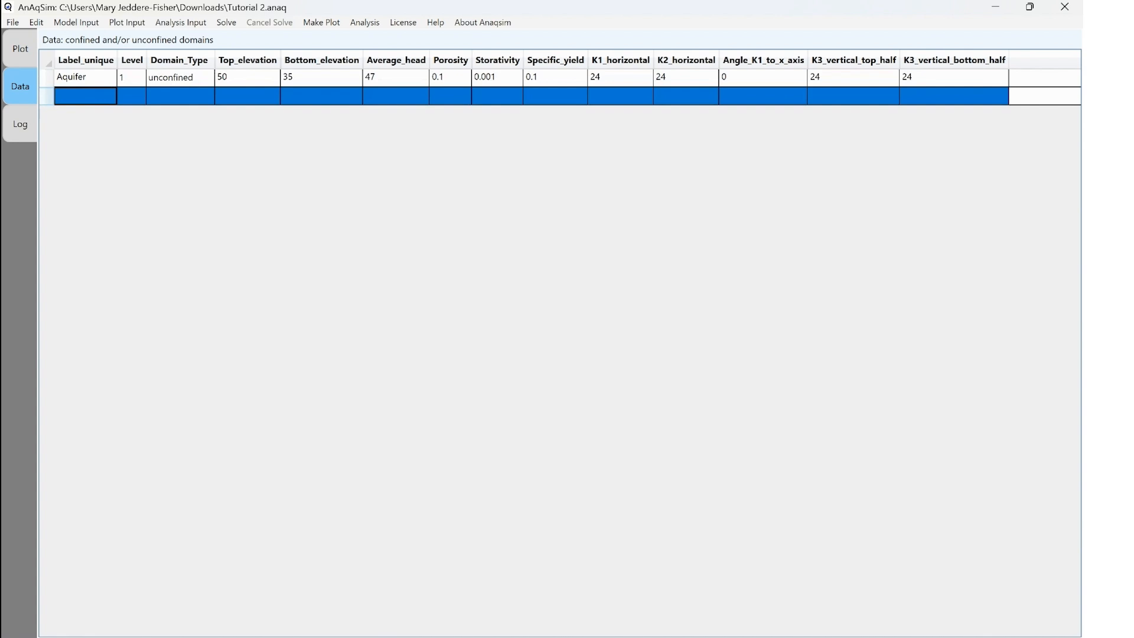
{"action": "left_click", "coordinate": [85, 96]}
{"action": "type", "text": "C"}
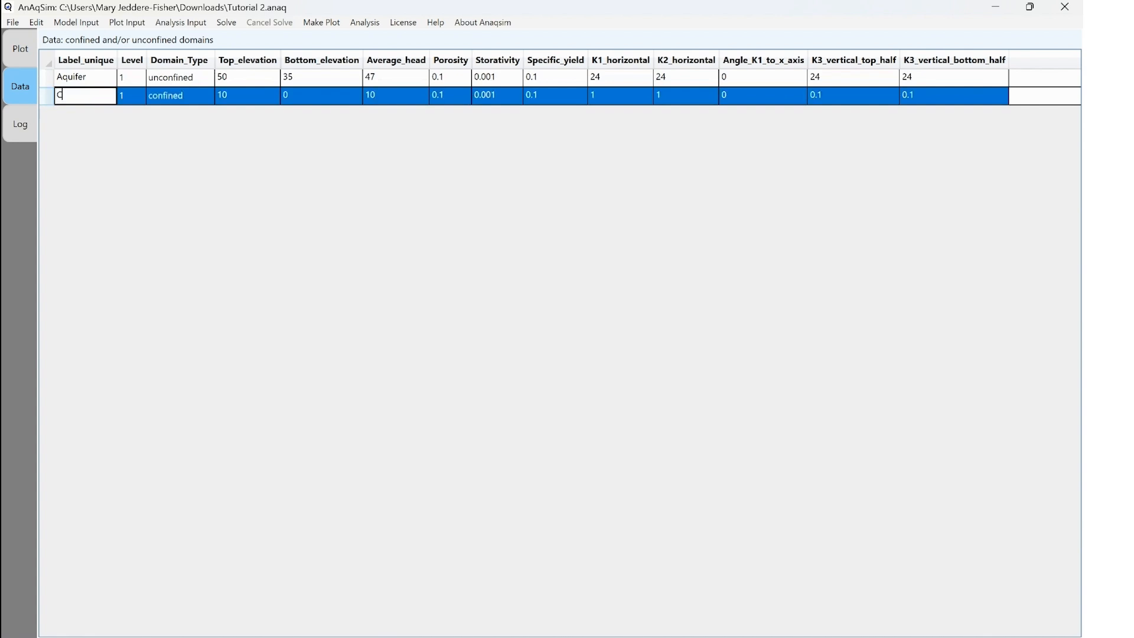
{"action": "type", "text": "hannel"}
{"action": "left_click", "coordinate": [180, 95]}
{"action": "left_click", "coordinate": [180, 96]}
{"action": "left_click", "coordinate": [206, 96]}
{"action": "key", "text": "Down"}
{"action": "key", "text": "Return"}
- Give the Channel domain a top elevation of 50, a bottom elevation of 35 and an average head of 47
{"action": "key", "text": "Tab"}
{"action": "type", "text": "50"}
{"action": "key", "text": "Tab"}
{"action": "type", "text": "35"}
{"action": "key", "text": "Tab"}
{"action": "type", "text": "47"}
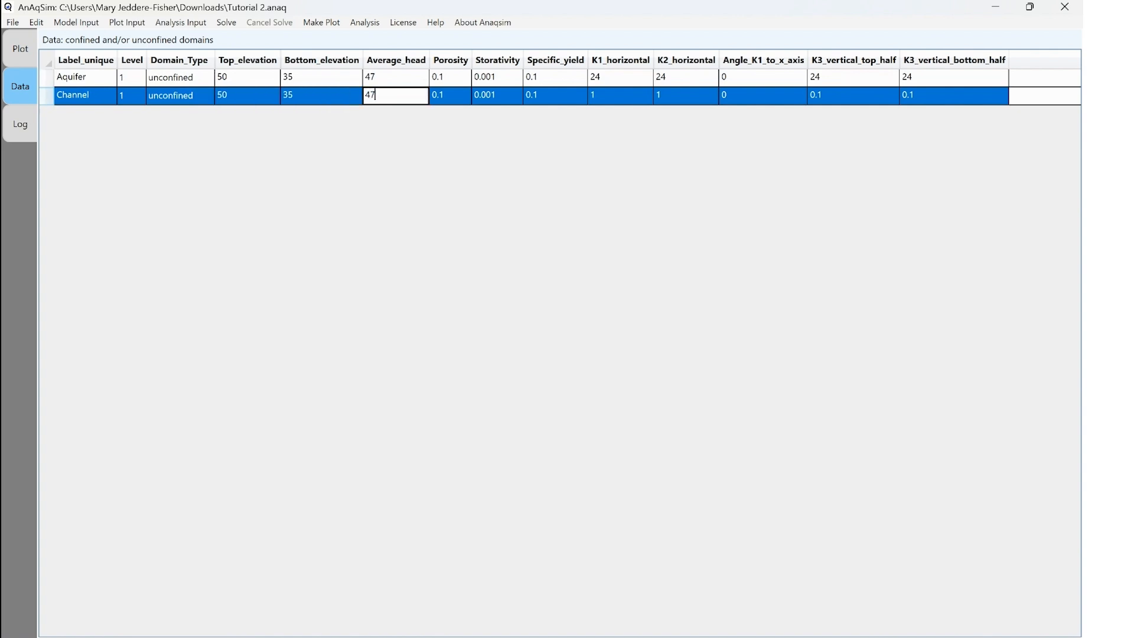
- Set the Channel domain's K1 and K2 horizontal and its top-half and bottom-half K3 vertical conductivities all to .4
{"action": "left_click", "coordinate": [620, 95]}
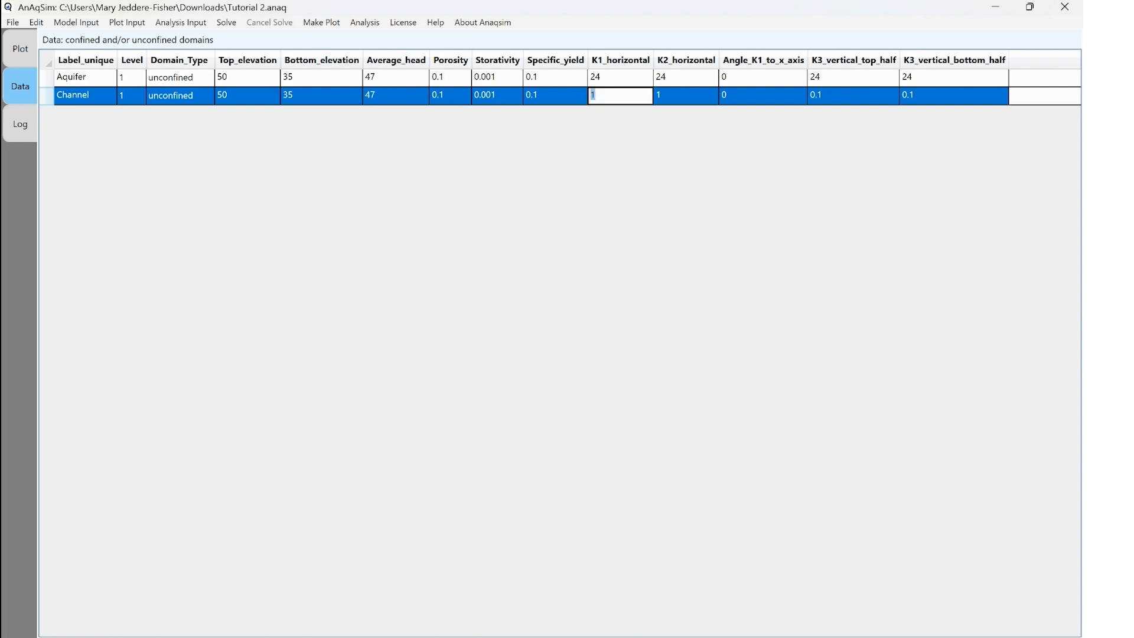
{"action": "type", "text": ".4"}
{"action": "key", "text": "Tab"}
{"action": "type", "text": ".4"}
{"action": "key", "text": "Tab"}
{"action": "key", "text": "Tab"}
{"action": "type", "text": ".4"}
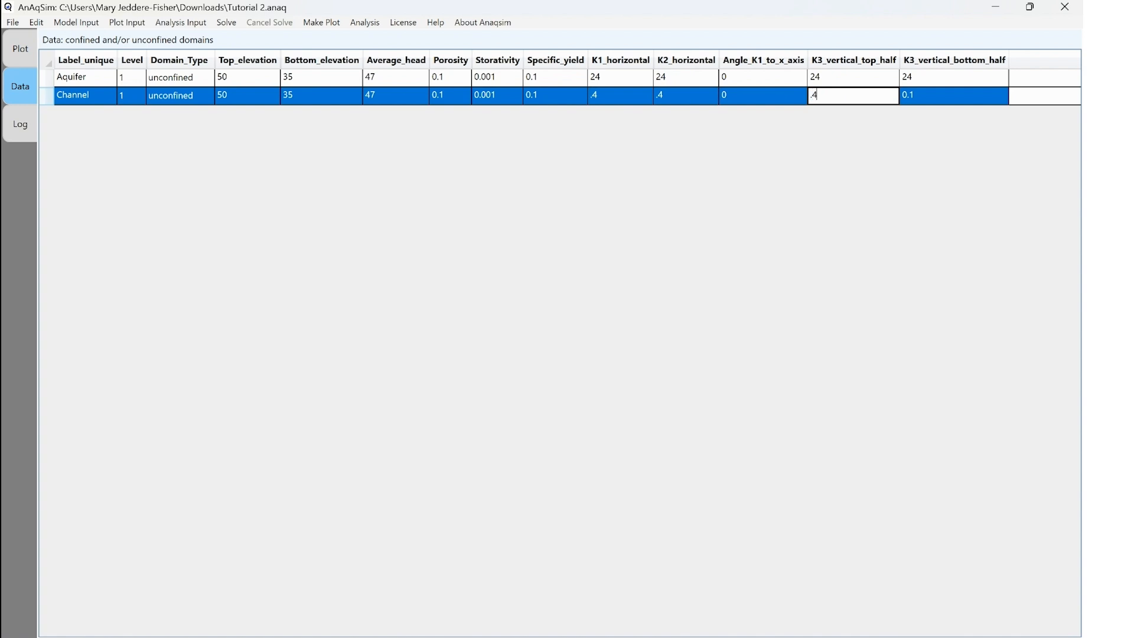
{"action": "key", "text": "Tab"}
{"action": "type", "text": ".4"}
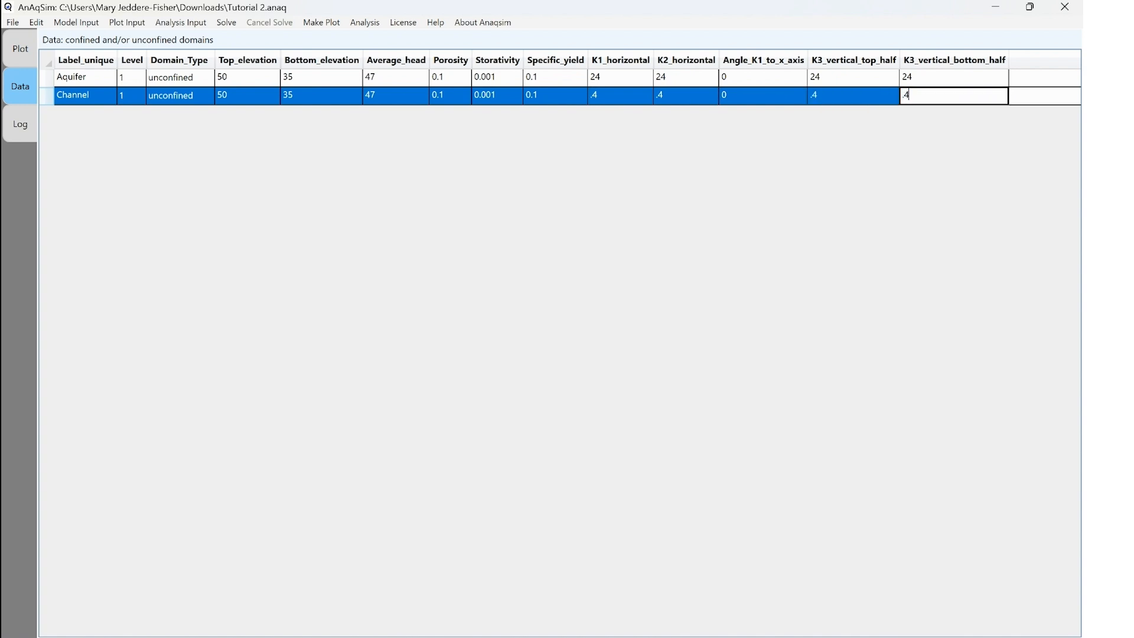
{"action": "left_click", "coordinate": [854, 95]}
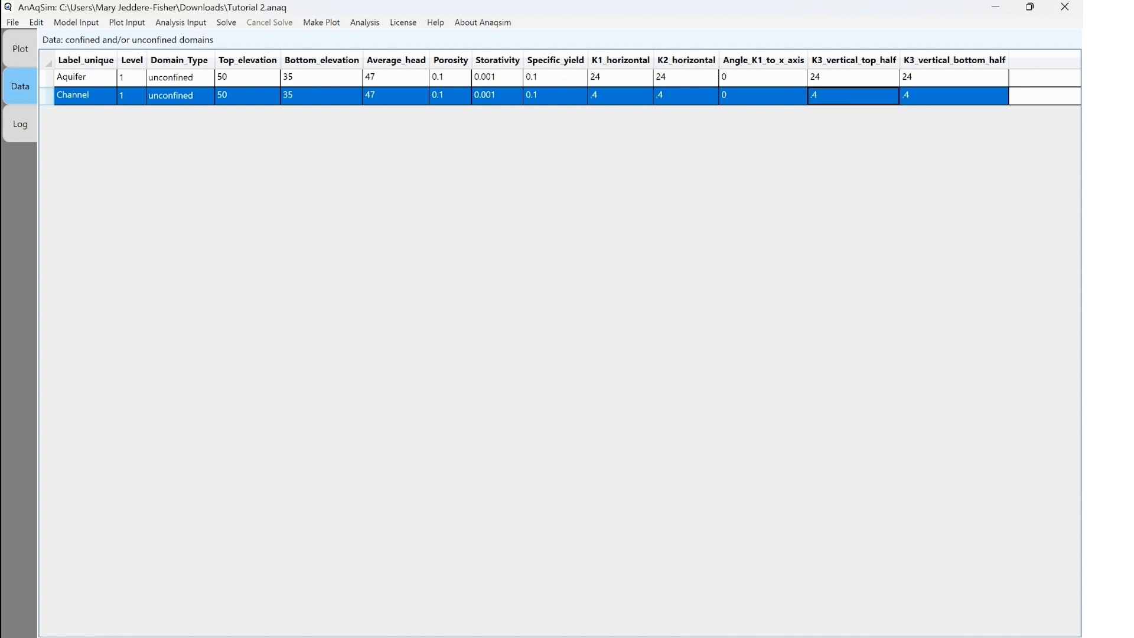
{"action": "key", "text": "alt+Tab"}
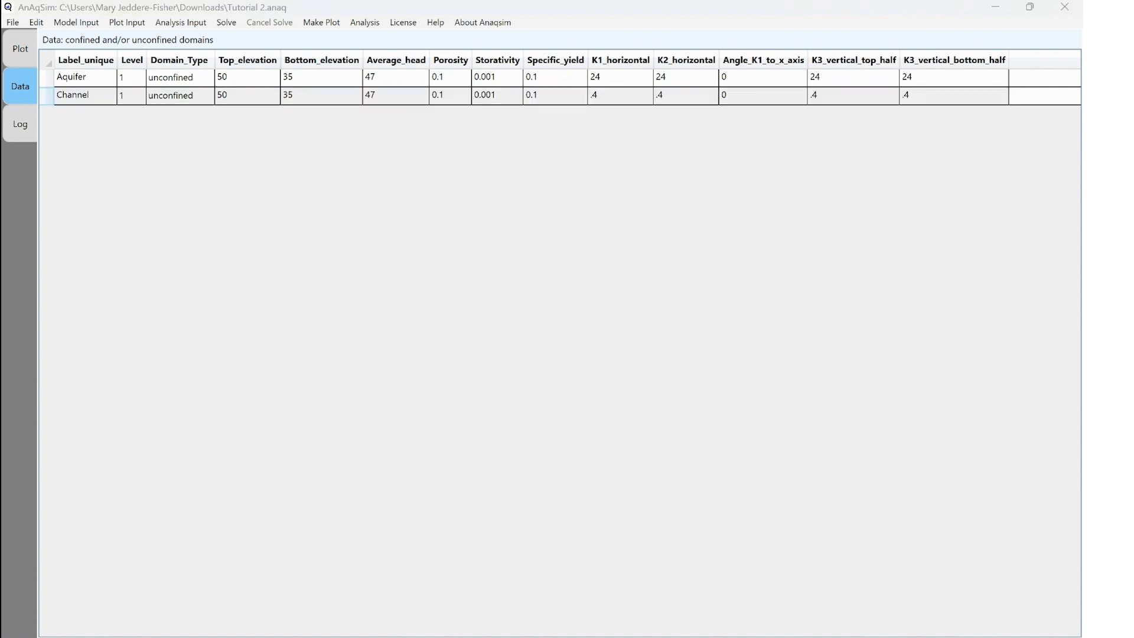
{"action": "left_click", "coordinate": [396, 95]}
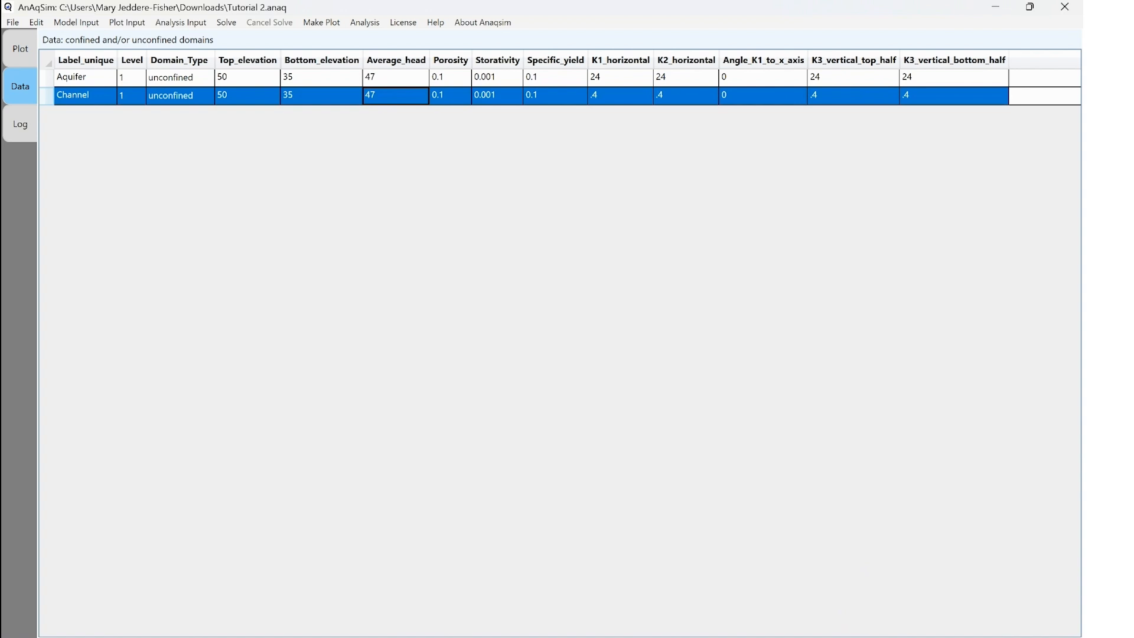
- Add a head-specified external line with gradient for the Aquifer domain, with its X,Y point at 0,0
{"action": "left_click", "coordinate": [76, 22]}
{"action": "mouse_move", "coordinate": [106, 122]}
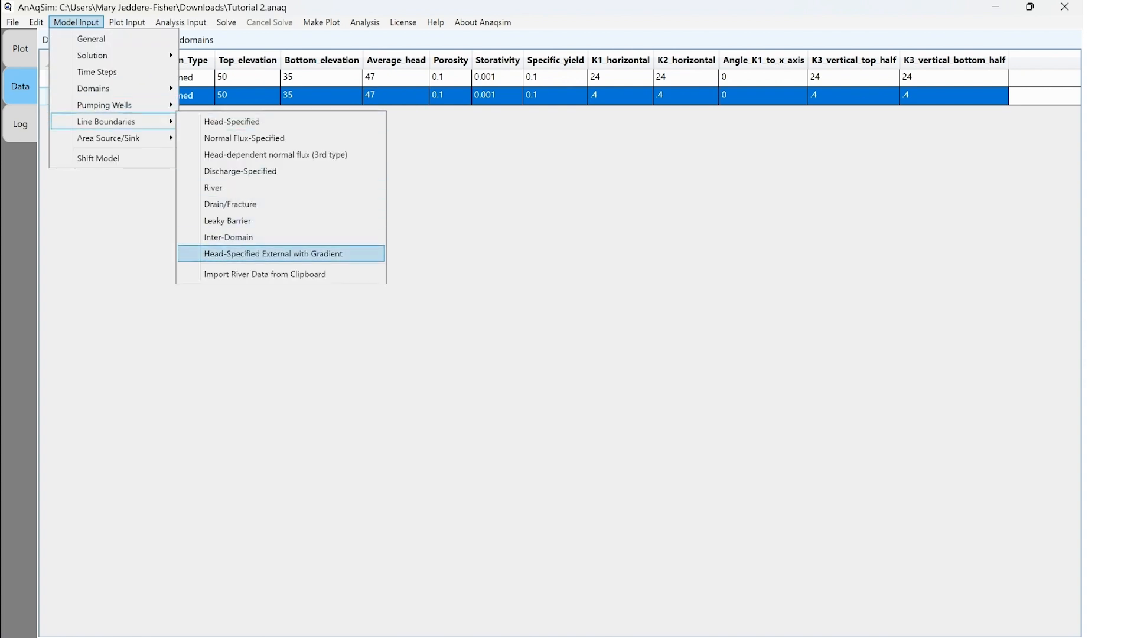
{"action": "left_click", "coordinate": [272, 254]}
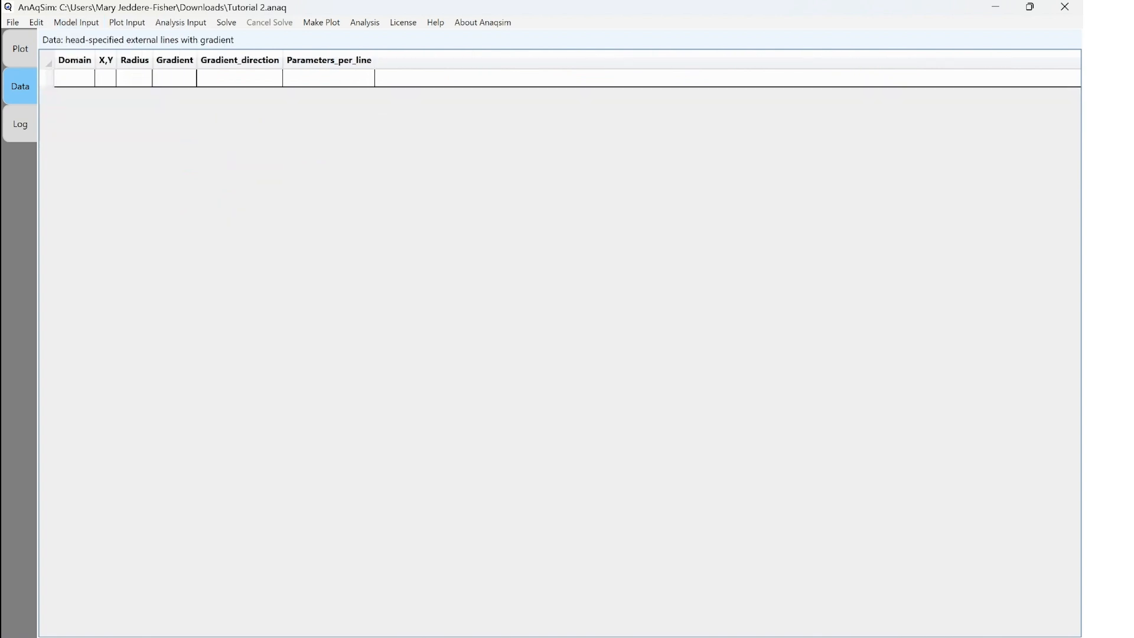
{"action": "left_click", "coordinate": [47, 78]}
{"action": "left_click", "coordinate": [75, 78]}
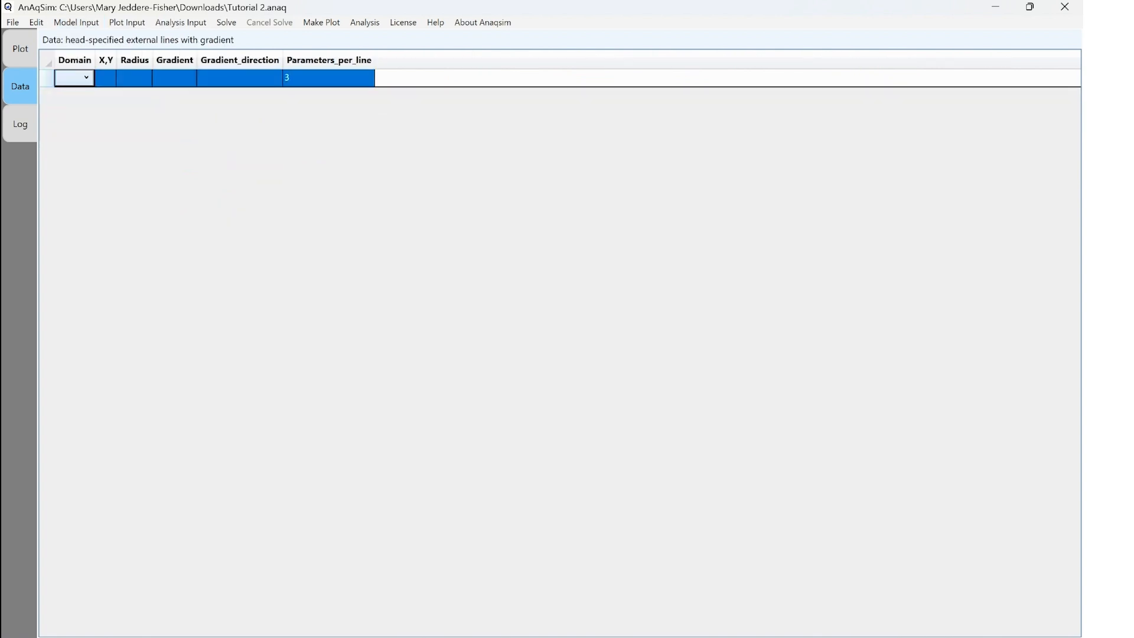
{"action": "left_click", "coordinate": [98, 78]}
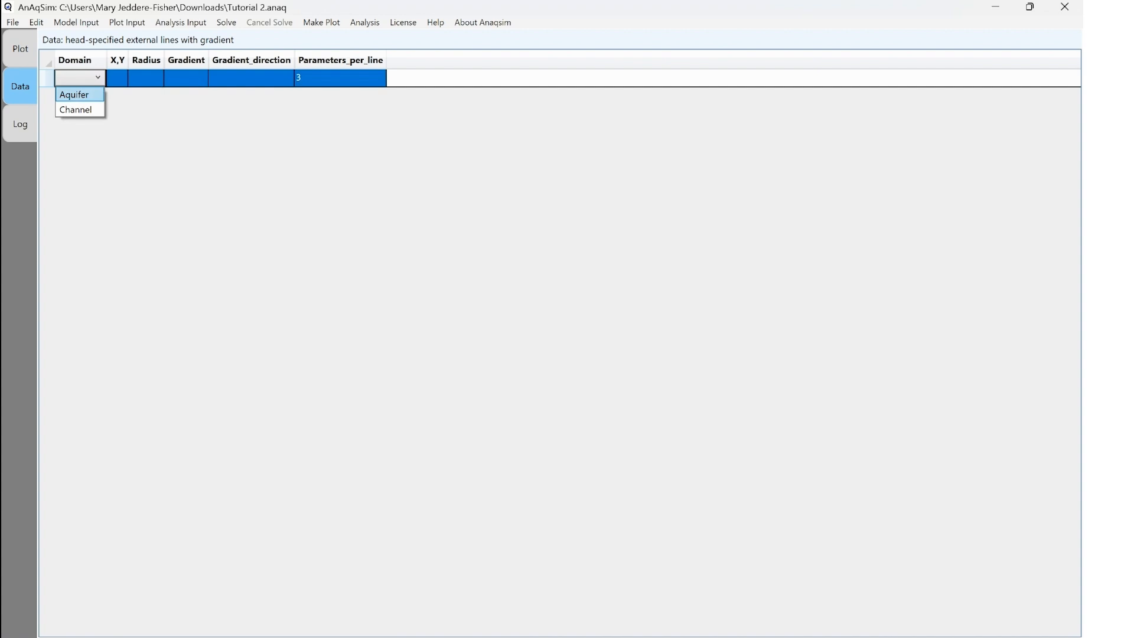
{"action": "left_click", "coordinate": [79, 95]}
{"action": "double_click", "coordinate": [117, 78]}
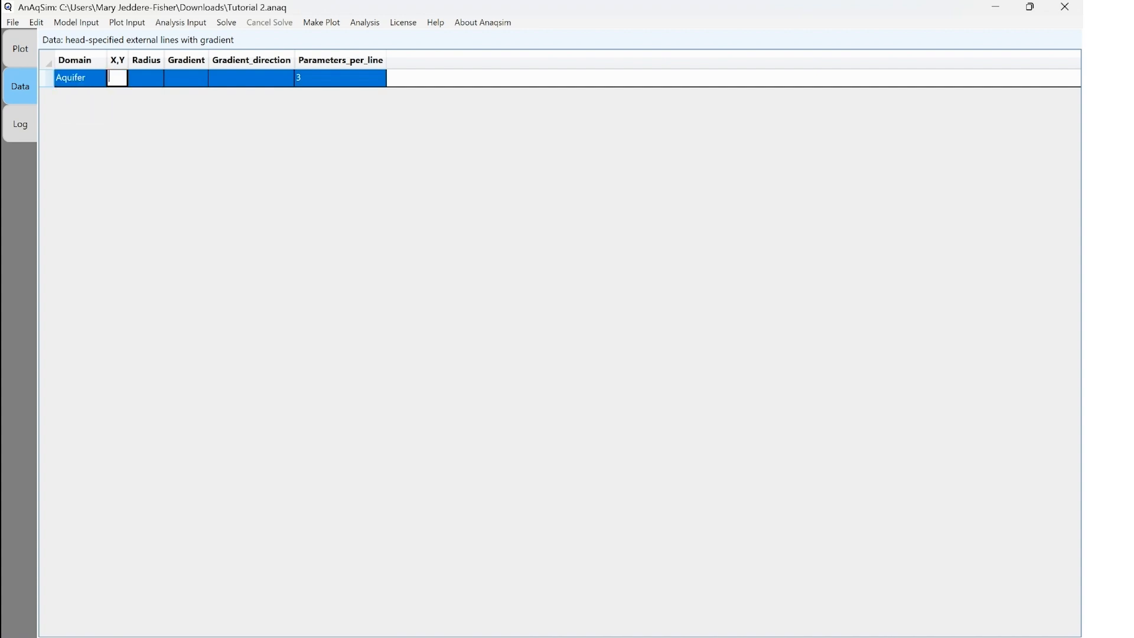
{"action": "type", "text": "0,0"}
{"action": "key", "text": "Tab"}
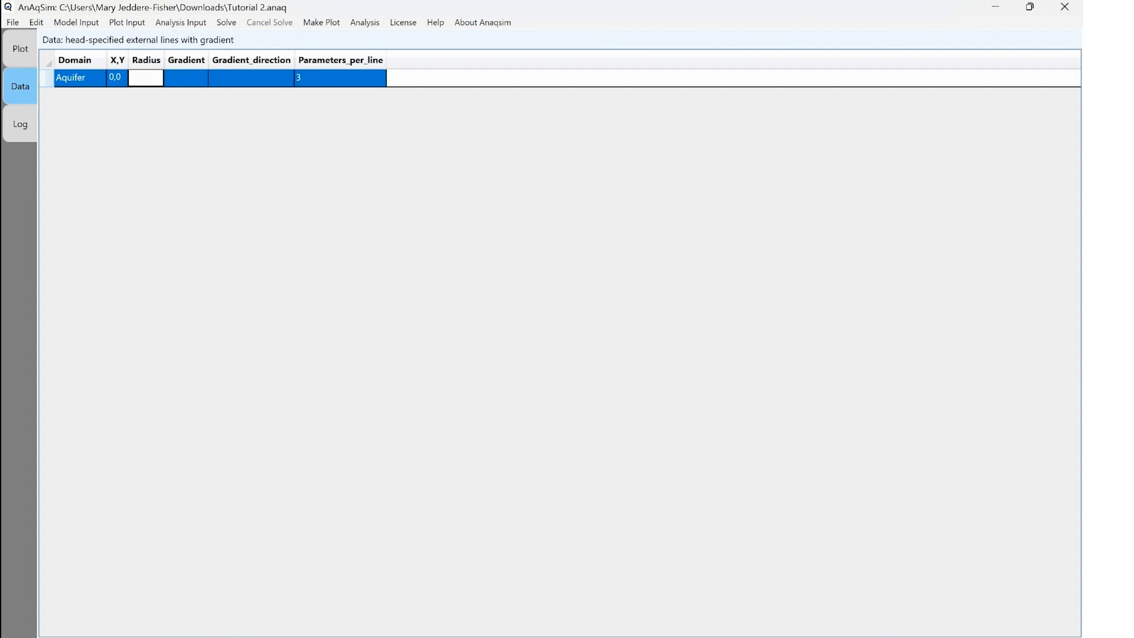
- Give the external boundary a radius of 2000, a gradient of 0.0001, a gradient direction of 135 and 3 parameters per line
{"action": "type", "text": "2000"}
{"action": "key", "text": "Tab"}
{"action": "type", "text": "0."}
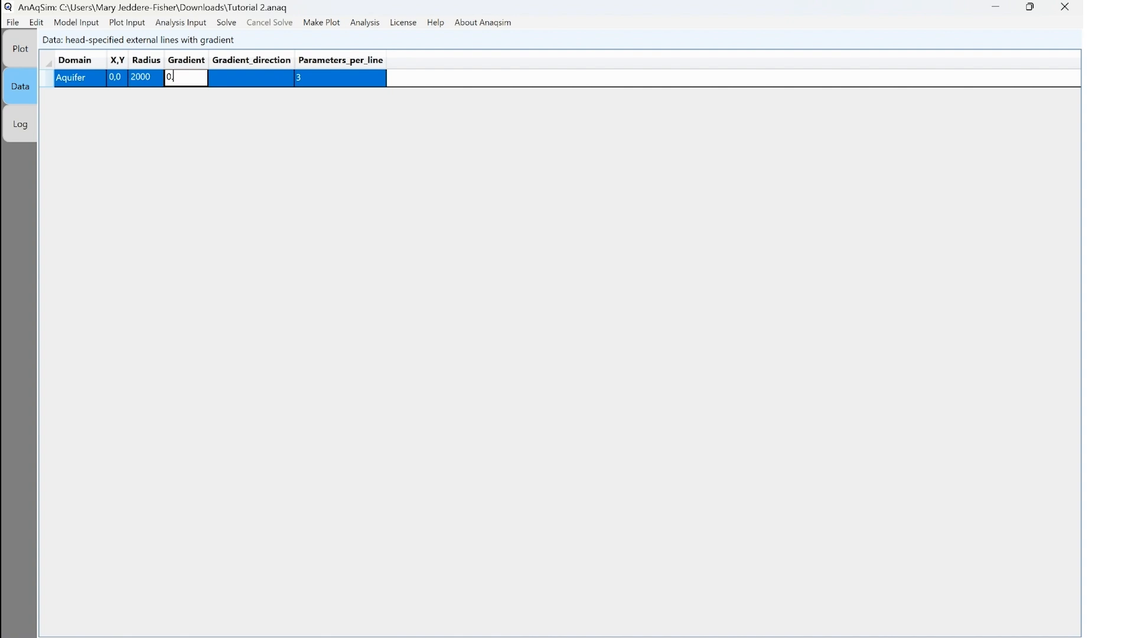
{"action": "type", "text": "0001"}
{"action": "key", "text": "Tab"}
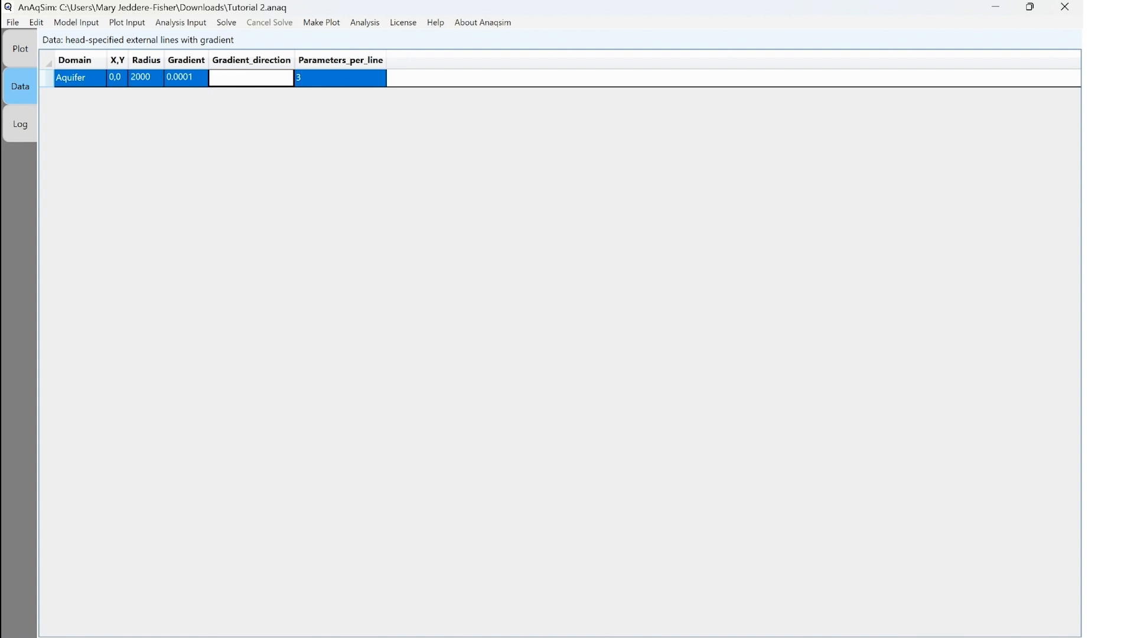
{"action": "type", "text": "135"}
{"action": "key", "text": "Tab"}
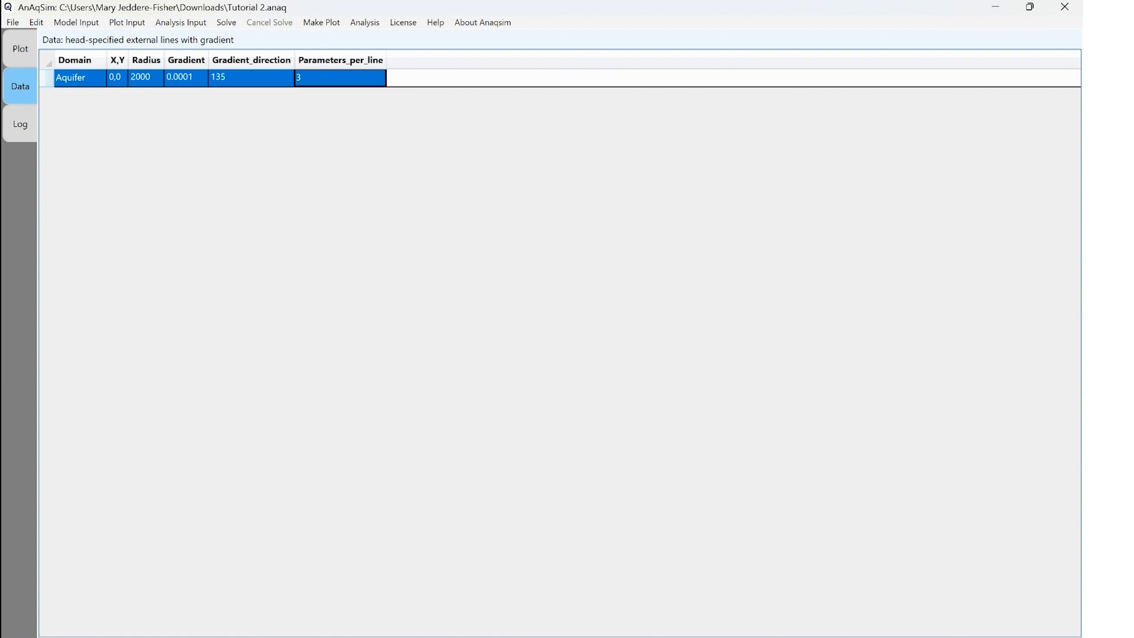
{"action": "left_click", "coordinate": [341, 78]}
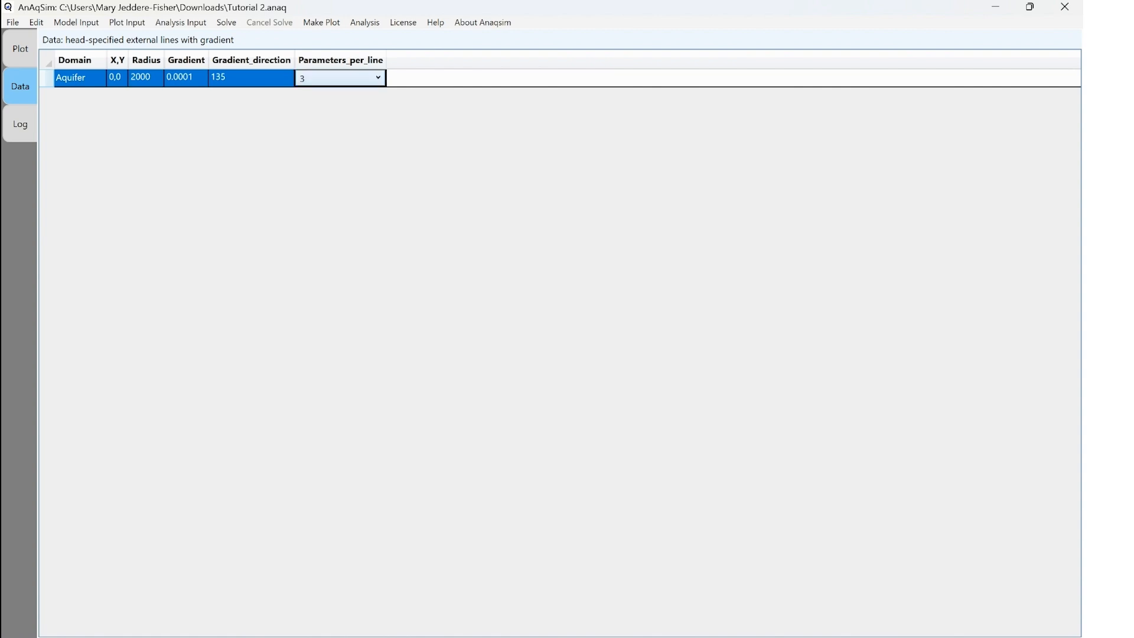
{"action": "left_click", "coordinate": [341, 78]}
{"action": "left_click", "coordinate": [340, 125]}
- Save the model to its current file and solve it
{"action": "left_click", "coordinate": [12, 22]}
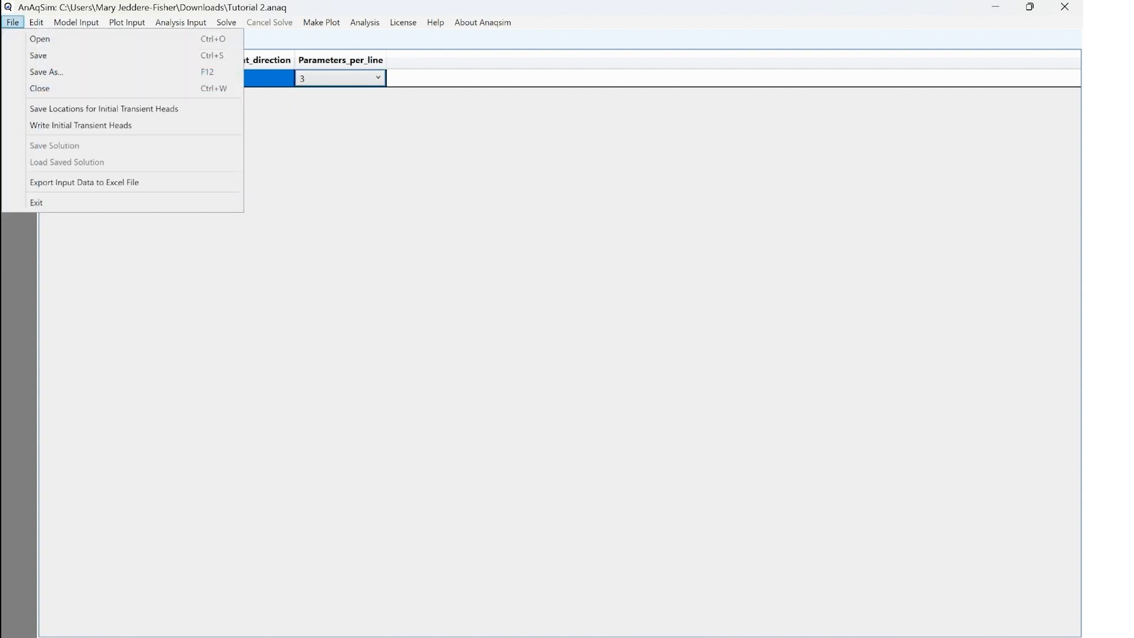
{"action": "left_click", "coordinate": [29, 53]}
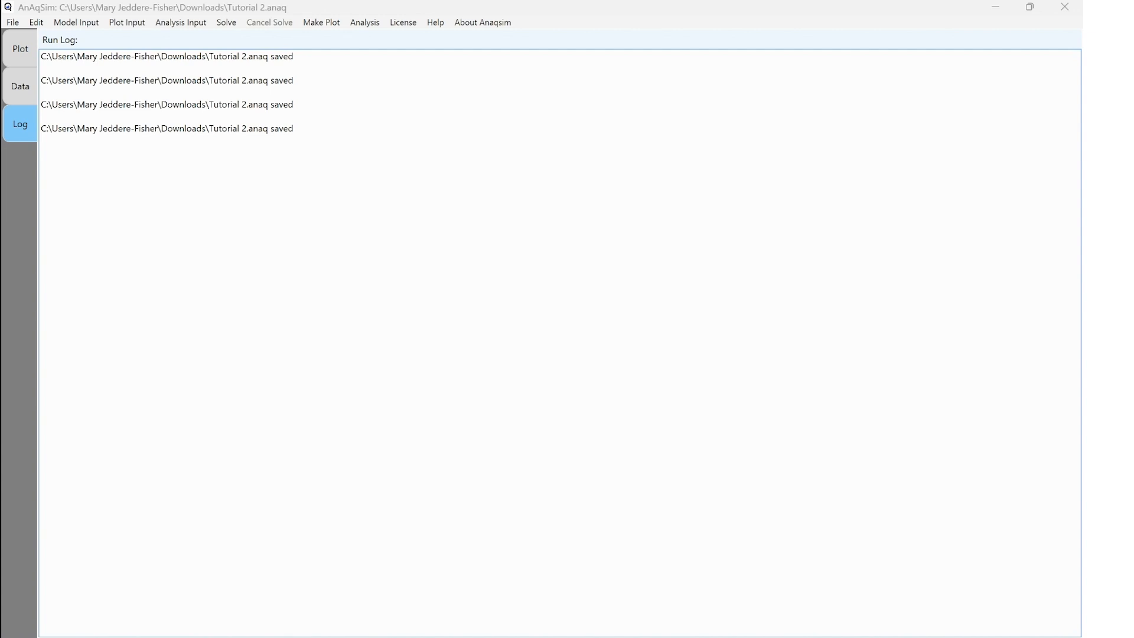
{"action": "left_click", "coordinate": [226, 22]}
{"action": "left_click", "coordinate": [226, 22]}
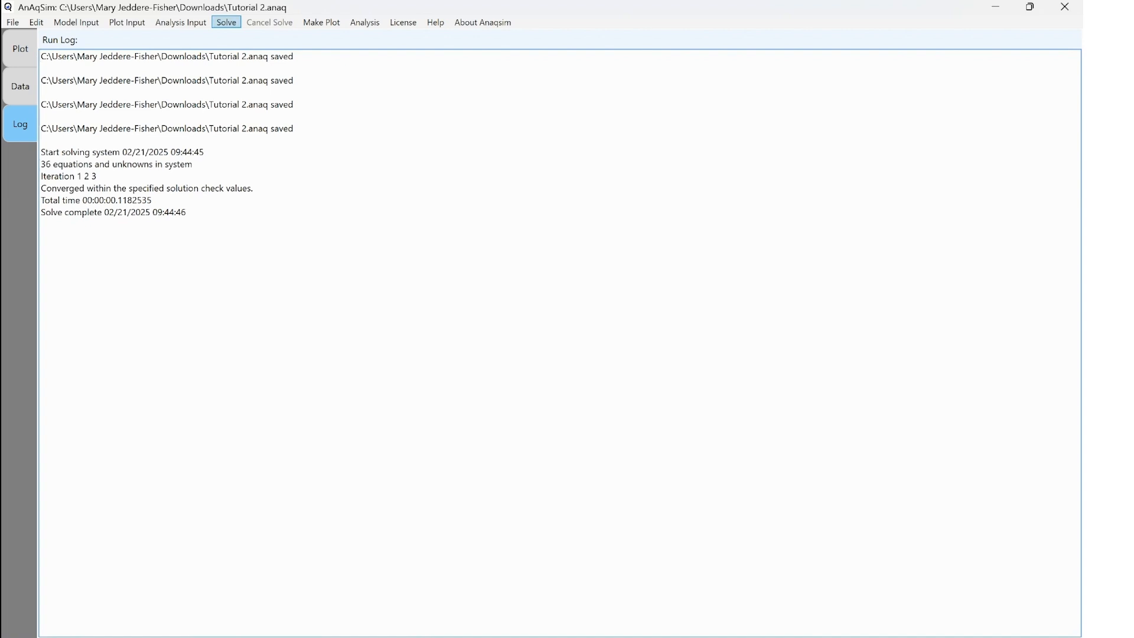
- Plot all selected features at the same level and time
{"action": "key", "text": "Right"}
{"action": "key", "text": "Down"}
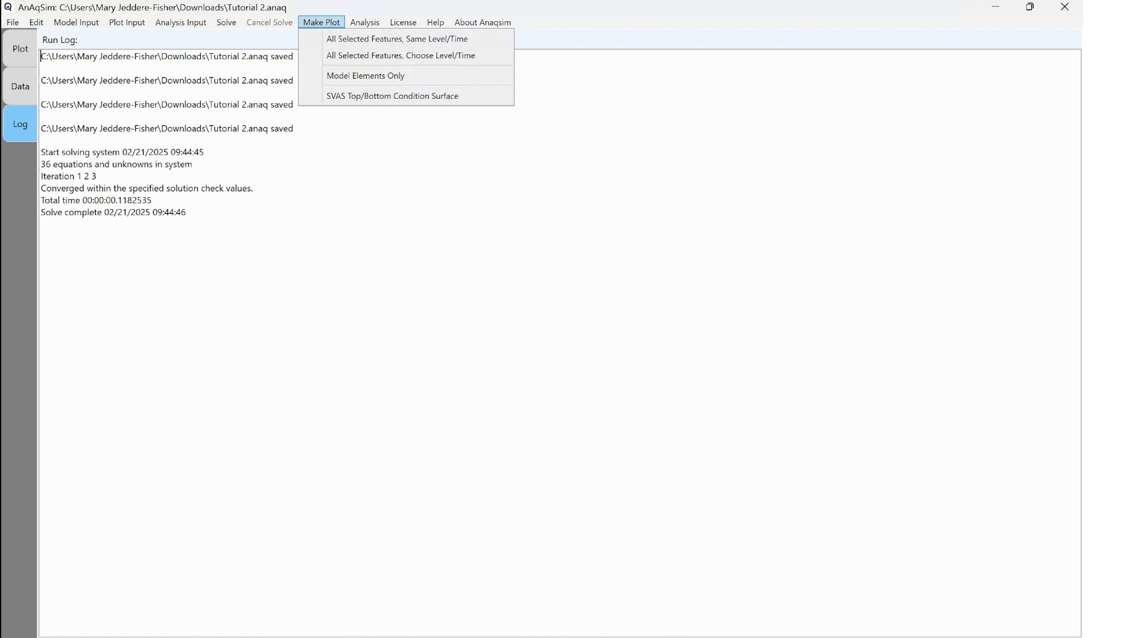
{"action": "key", "text": "Down"}
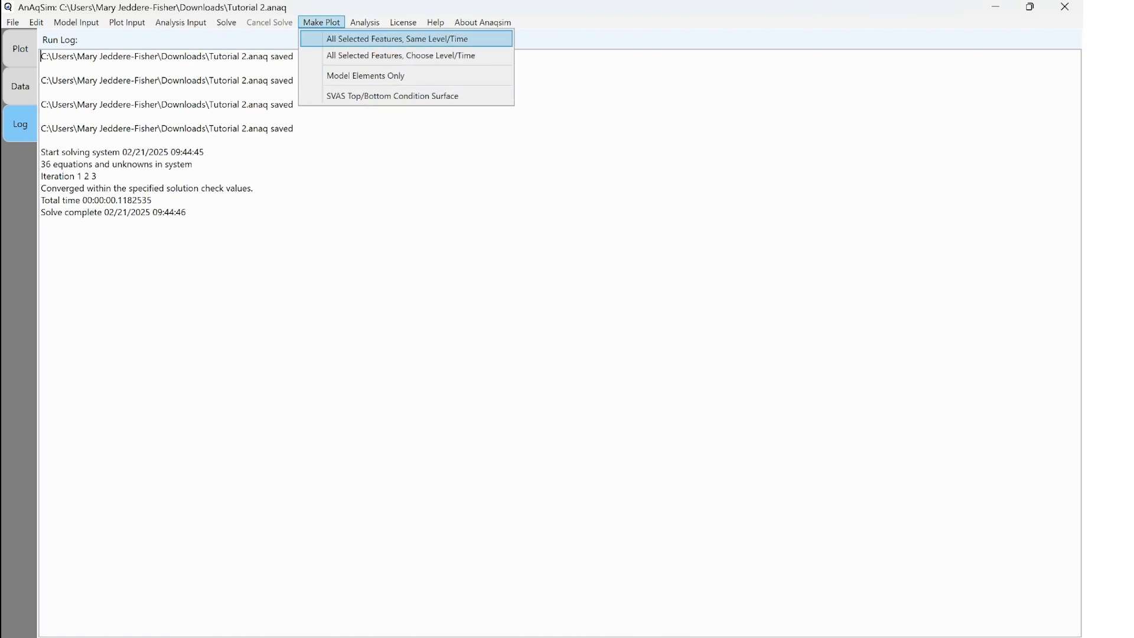
{"action": "key", "text": "Return"}
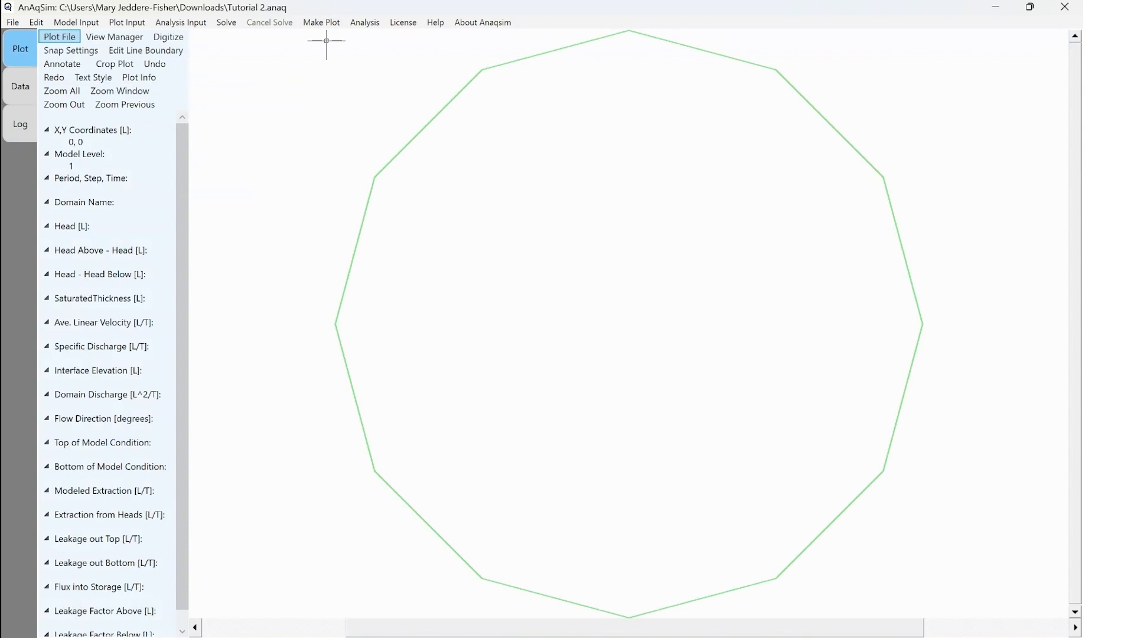
- Enable contours in the what-to-plot settings and save the model
{"action": "key", "text": "alt+p"}
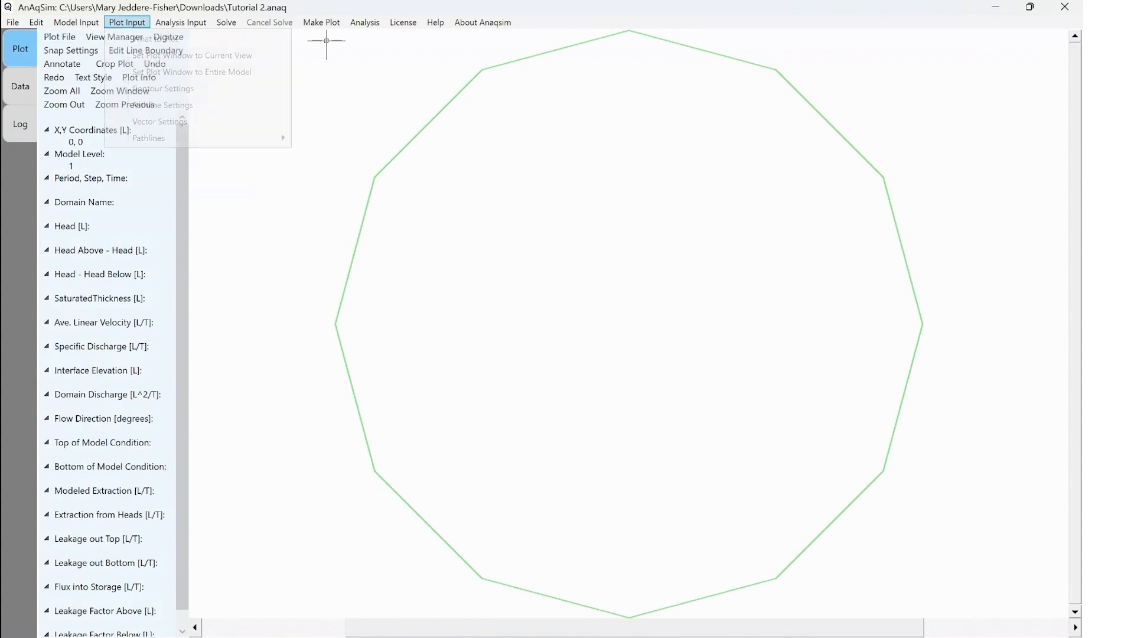
{"action": "key", "text": "Down"}
{"action": "key", "text": "Return"}
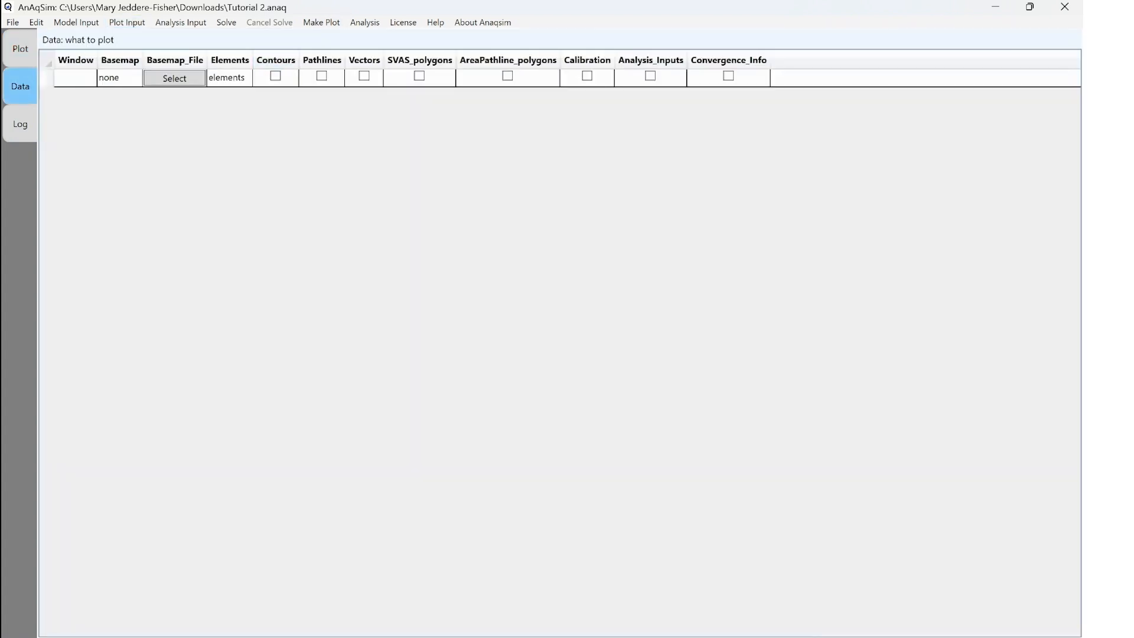
{"action": "left_click", "coordinate": [275, 75]}
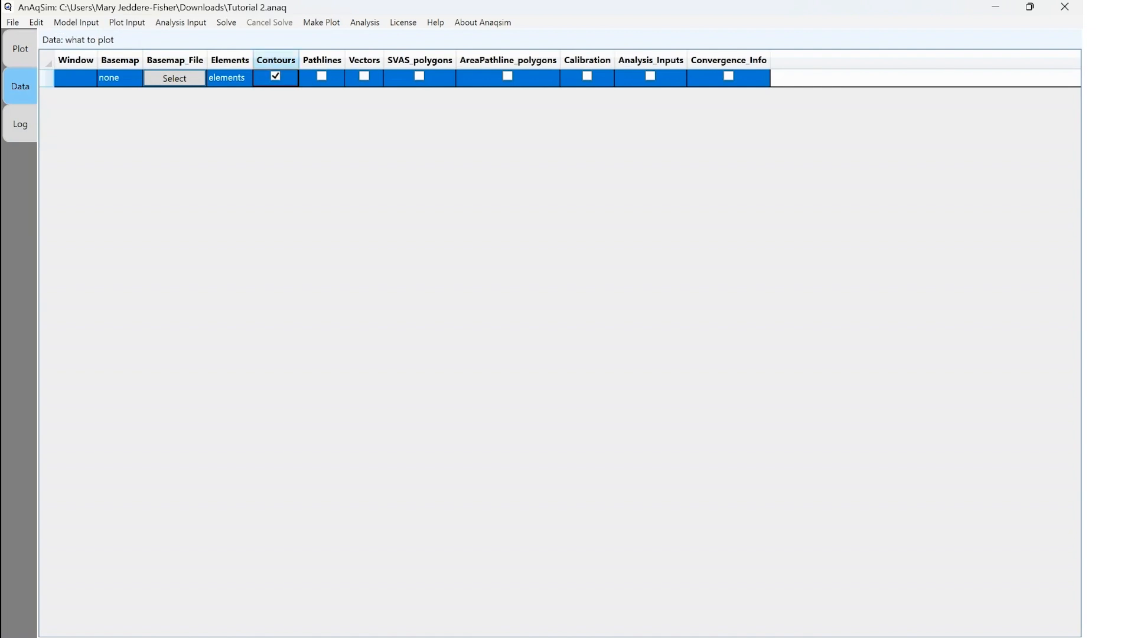
{"action": "key", "text": "alt+f"}
{"action": "key", "text": "Down"}
{"action": "key", "text": "Return"}
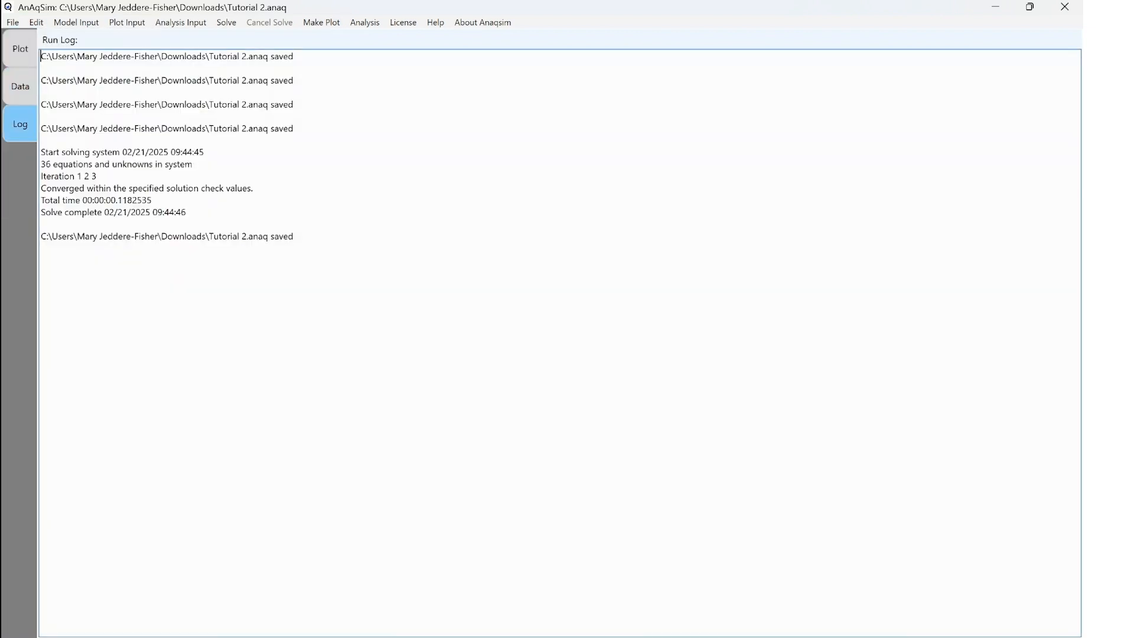
- Regenerate the plot of all selected features at the same level and time with contours included
{"action": "key", "text": "alt+m"}
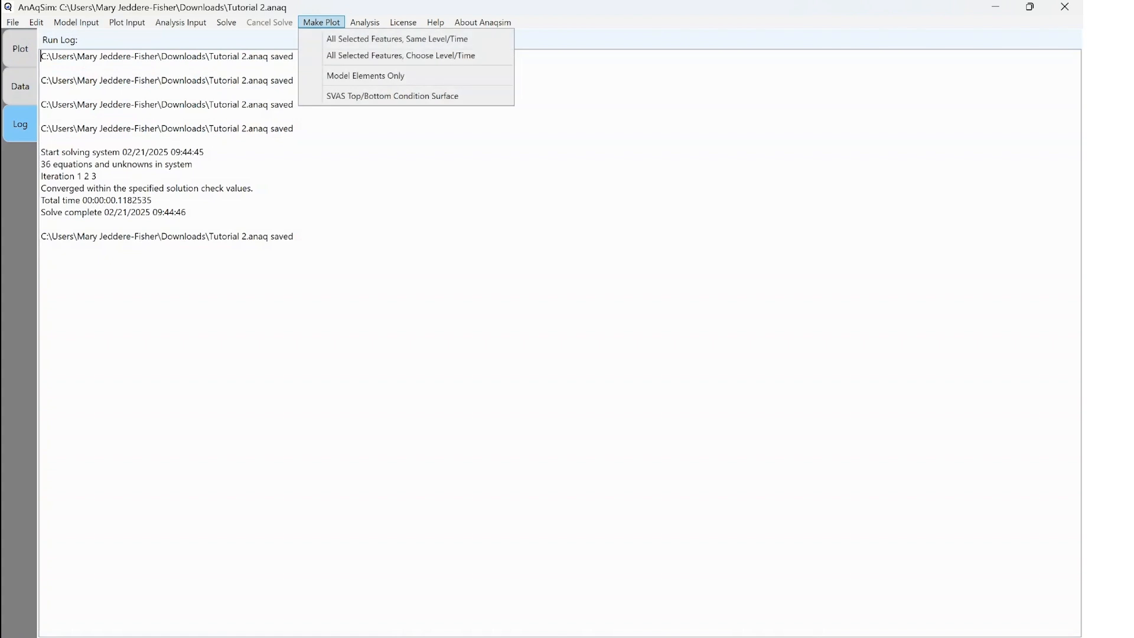
{"action": "key", "text": "Down"}
{"action": "key", "text": "Return"}
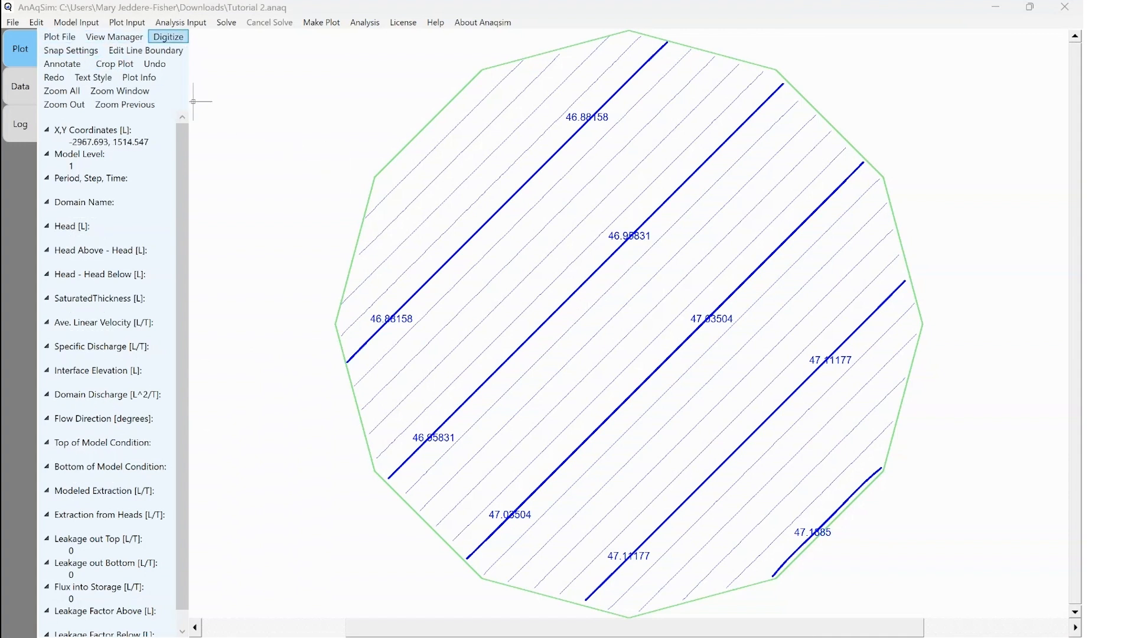
- Start digitizing an ellipse polygon with 10 sides
{"action": "left_click", "coordinate": [168, 37]}
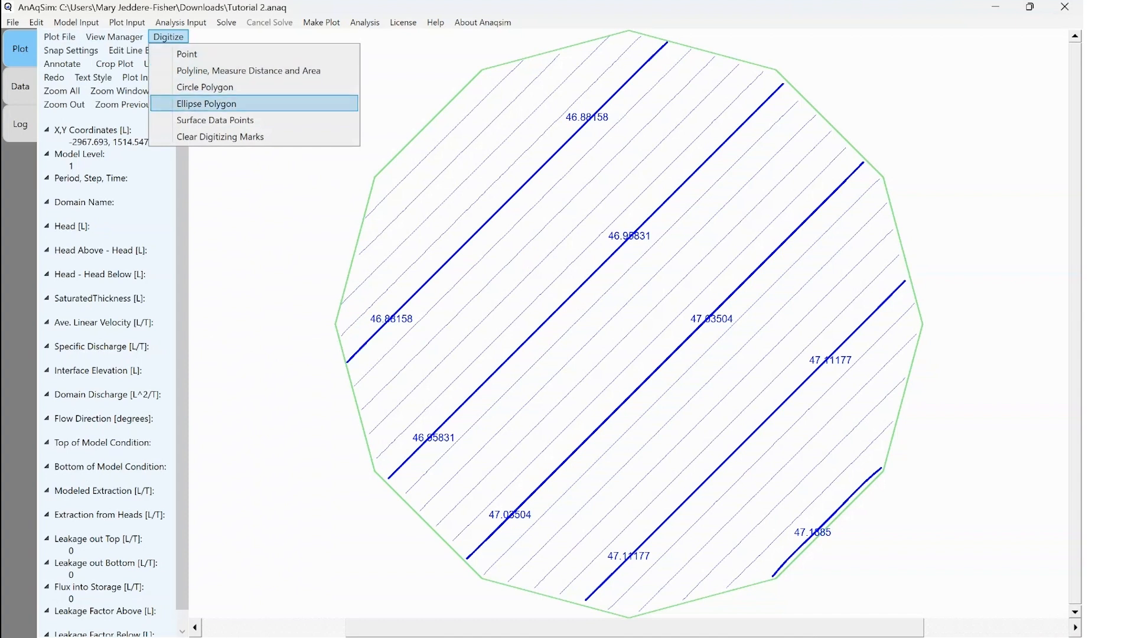
{"action": "left_click", "coordinate": [206, 104]}
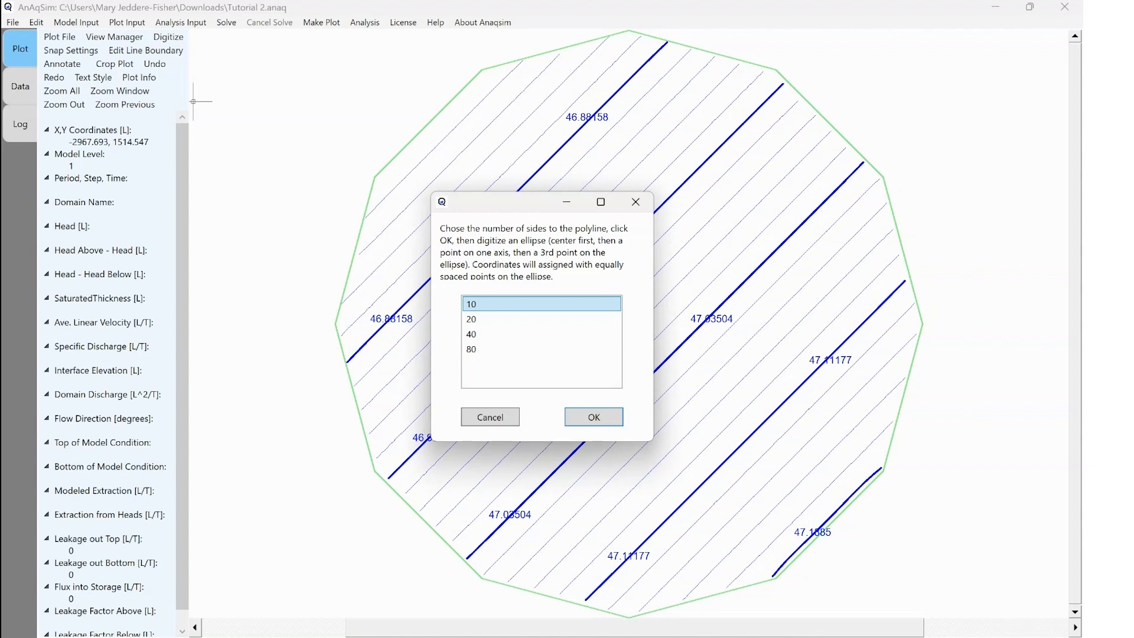
{"action": "key", "text": "Down"}
{"action": "key", "text": "Down"}
{"action": "key", "text": "Up"}
{"action": "key", "text": "Up"}
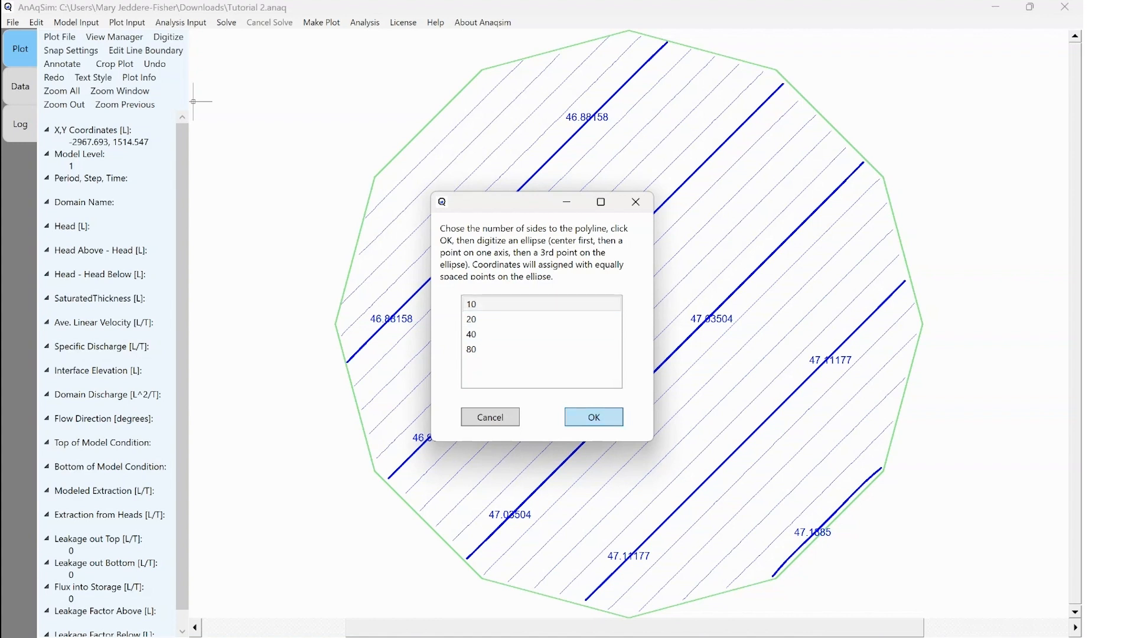
{"action": "left_click", "coordinate": [583, 413]}
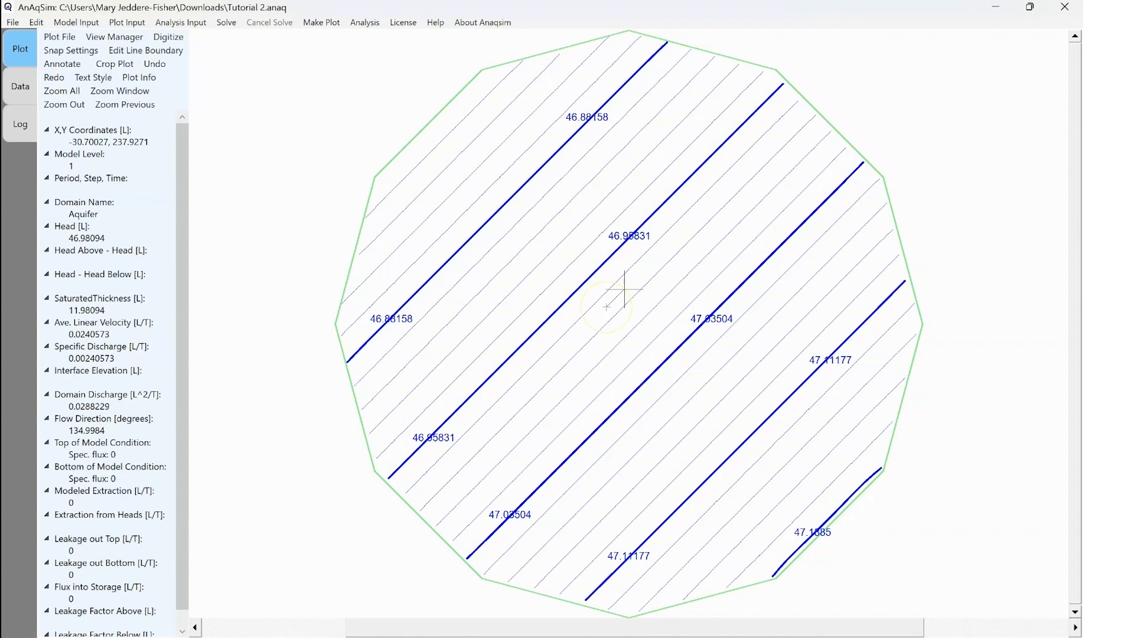
- Digitize a narrow ellipse running northwest to southeast across the middle of the model, with its southeast end near 755, -742
{"action": "mouse_move", "coordinate": [625, 290]}
{"action": "left_mouse_down"}
{"action": "mouse_move", "coordinate": [705, 406]}
{"action": "mouse_move", "coordinate": [742, 434]}
{"action": "left_mouse_up"}
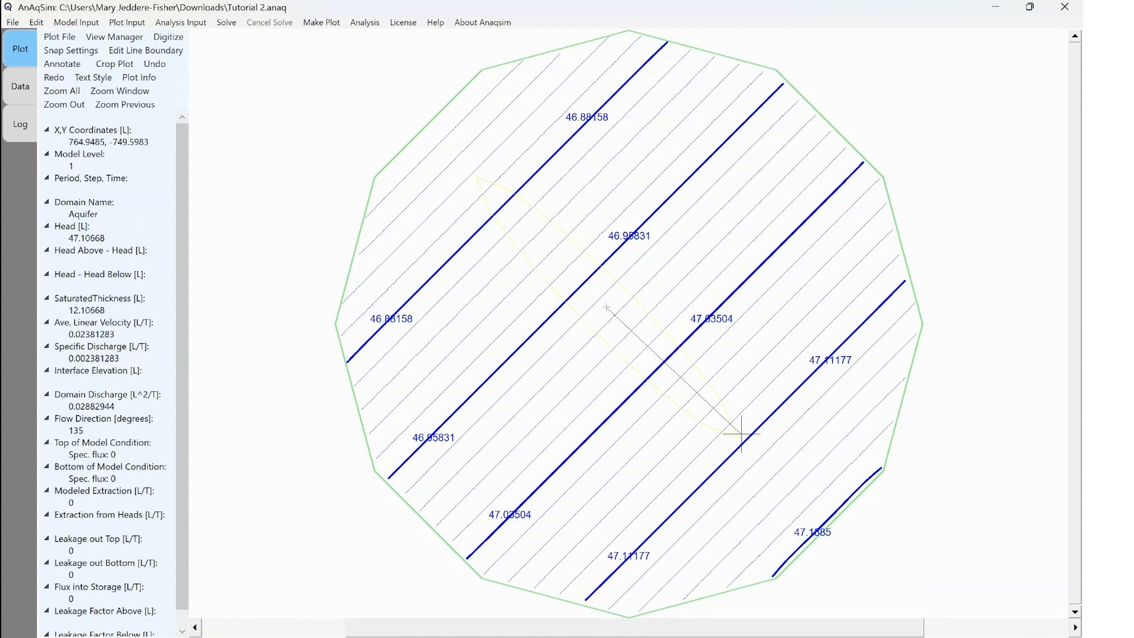
{"action": "left_click_drag", "start_coordinate": [741, 434], "coordinate": [739, 432]}
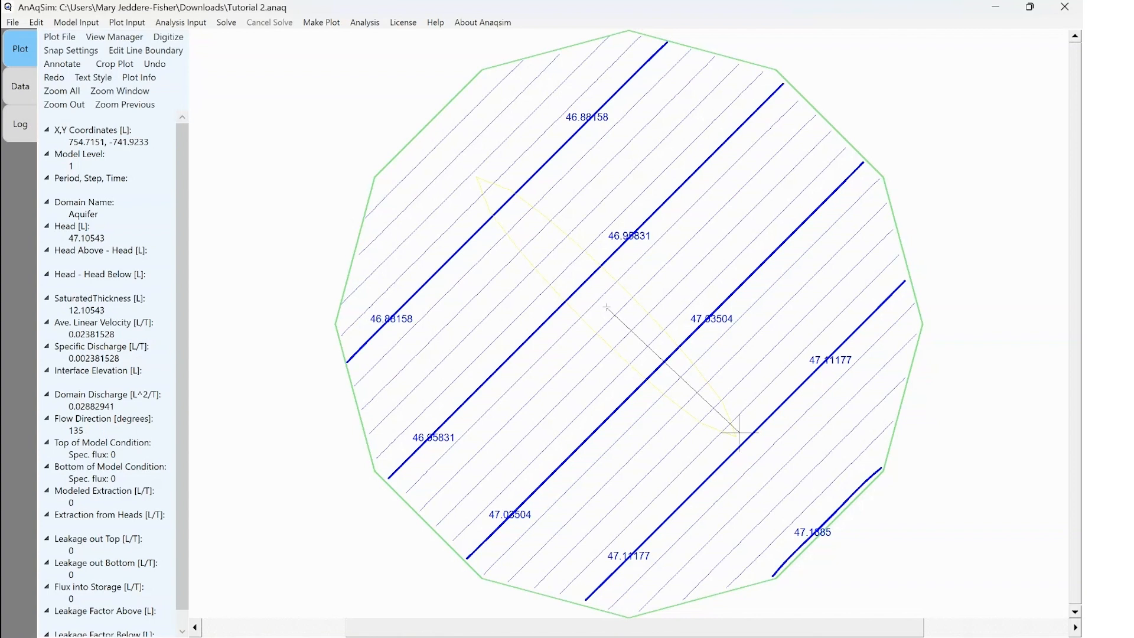
{"action": "left_click_drag", "start_coordinate": [740, 433], "coordinate": [740, 433]}
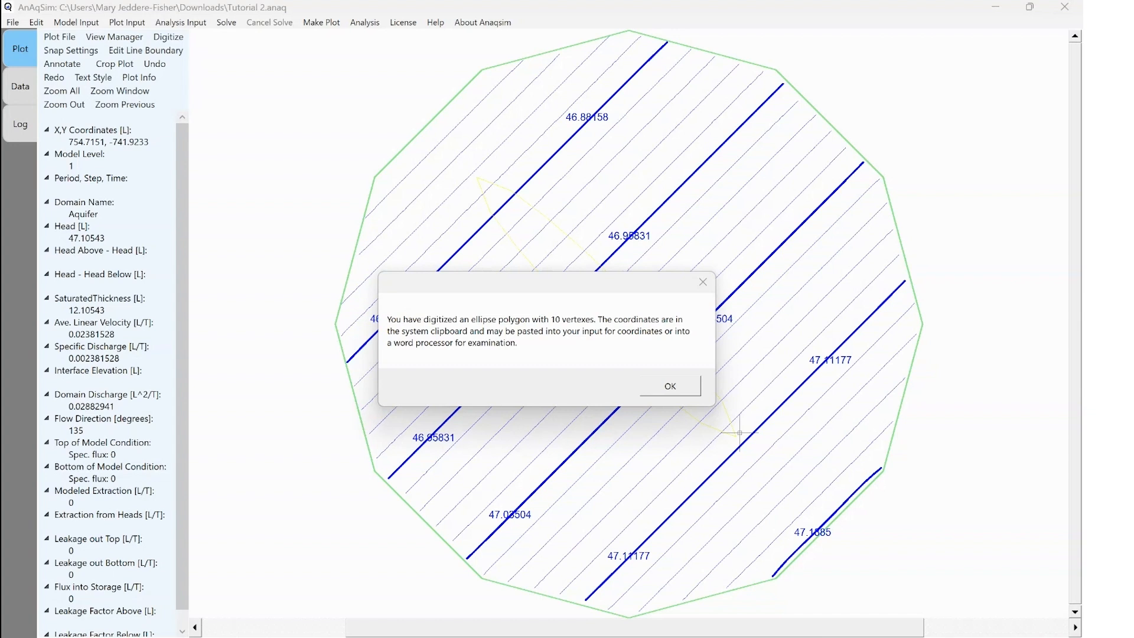
{"action": "left_click", "coordinate": [670, 387]}
- Add an inter-domain line boundary labelled Channel
{"action": "left_click", "coordinate": [76, 22]}
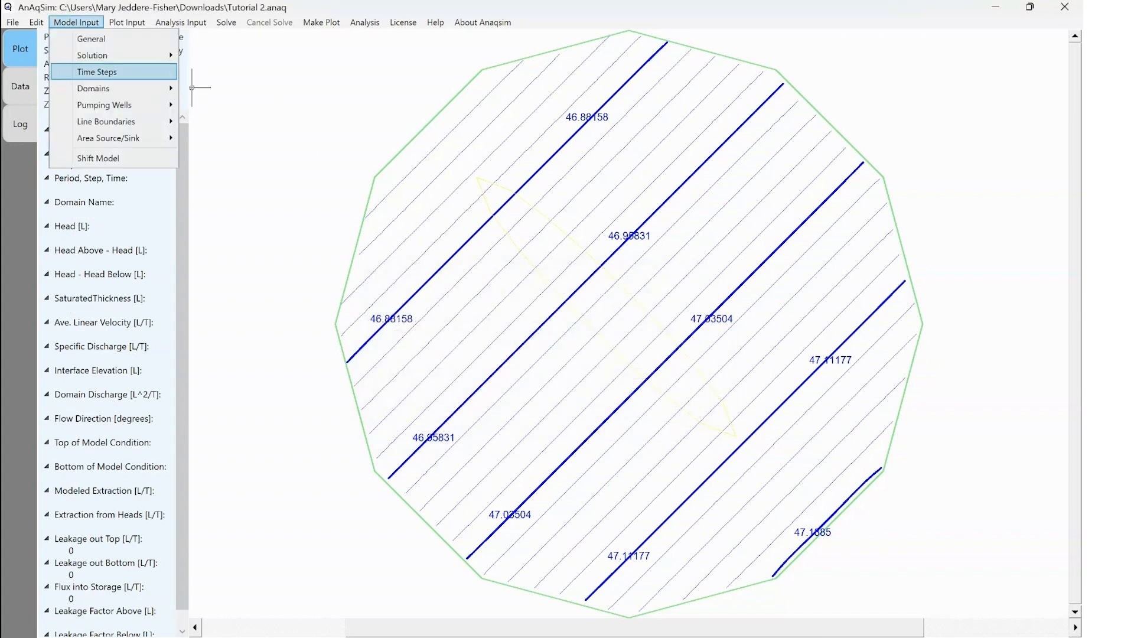
{"action": "mouse_move", "coordinate": [106, 122]}
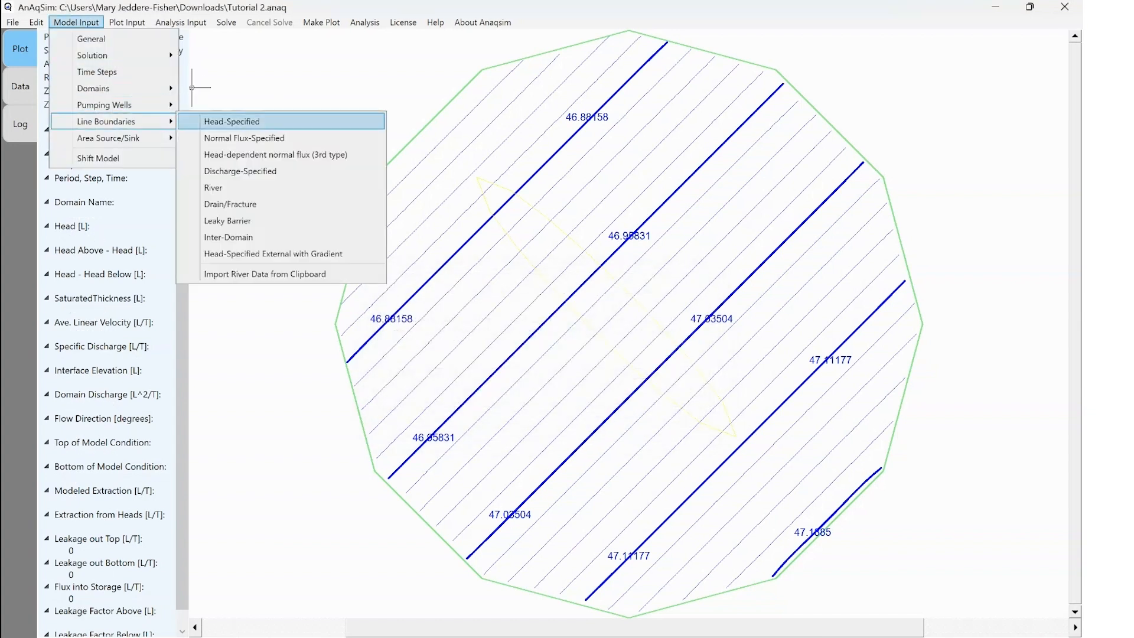
{"action": "left_click", "coordinate": [228, 237]}
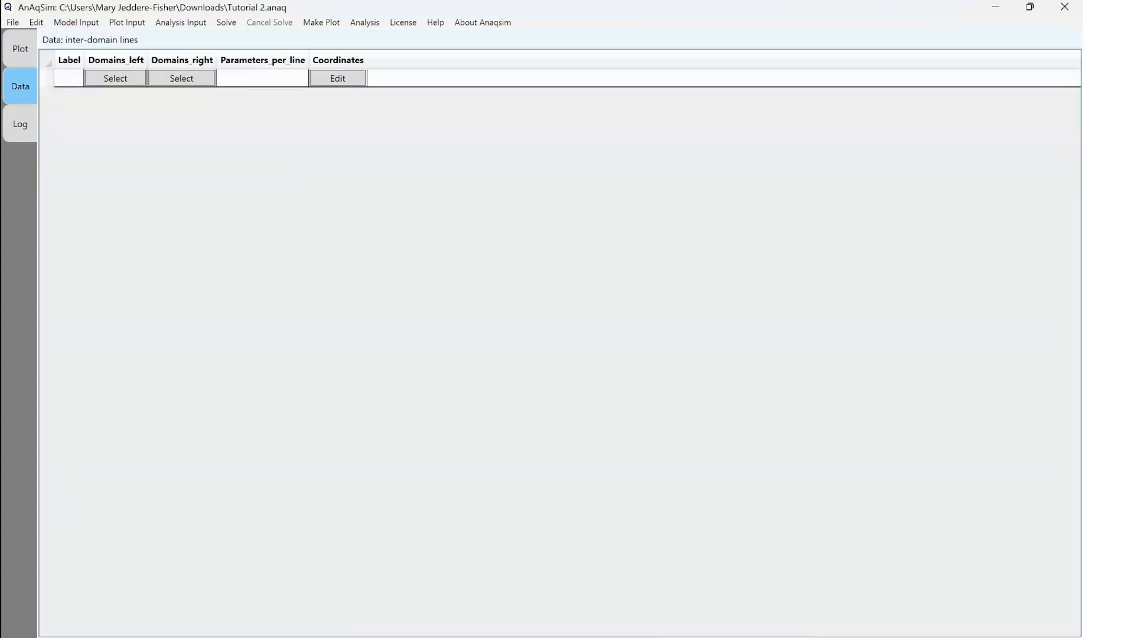
{"action": "left_click", "coordinate": [69, 77]}
{"action": "left_click", "coordinate": [69, 78]}
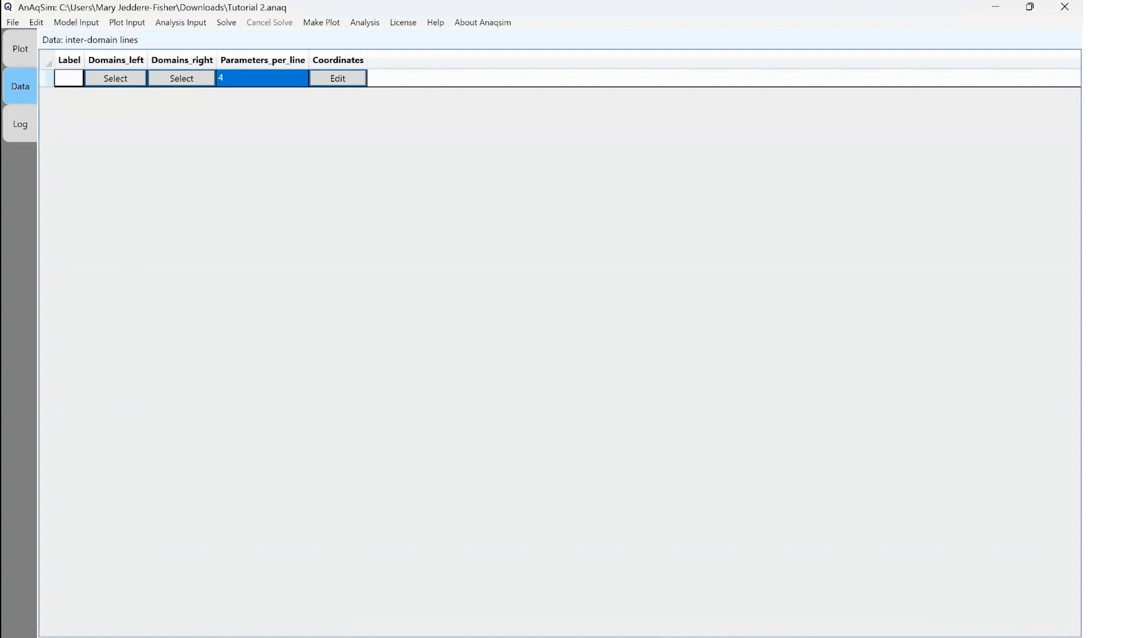
{"action": "type", "text": "Channel"}
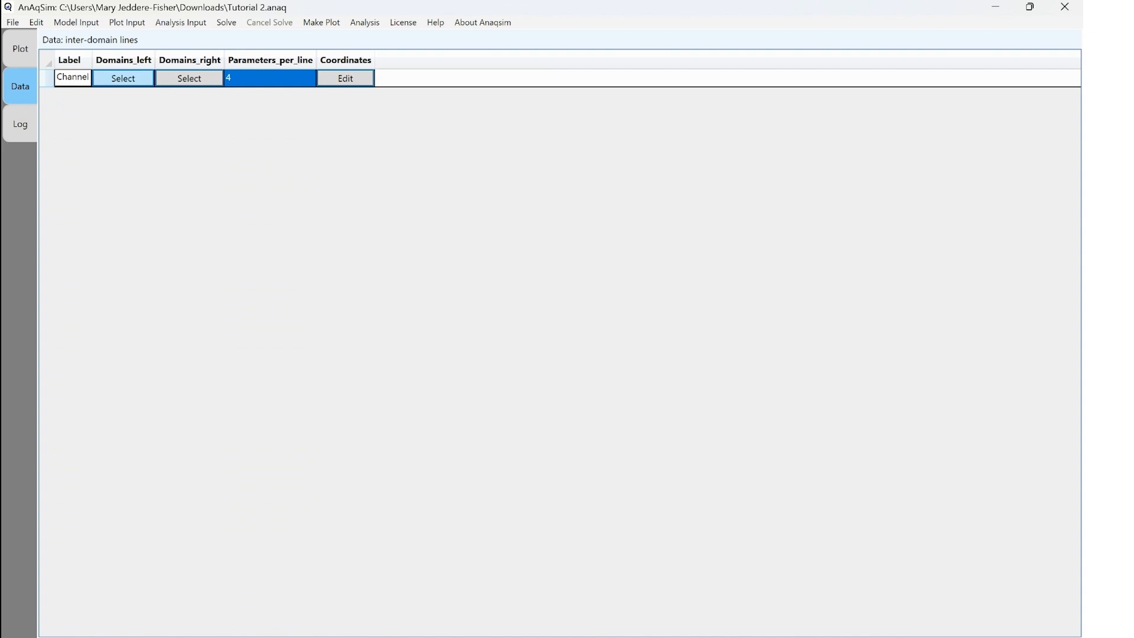
- Assign Channel as the left domain and Aquifer as the right domain of the Channel inter-domain line
{"action": "left_click", "coordinate": [123, 78]}
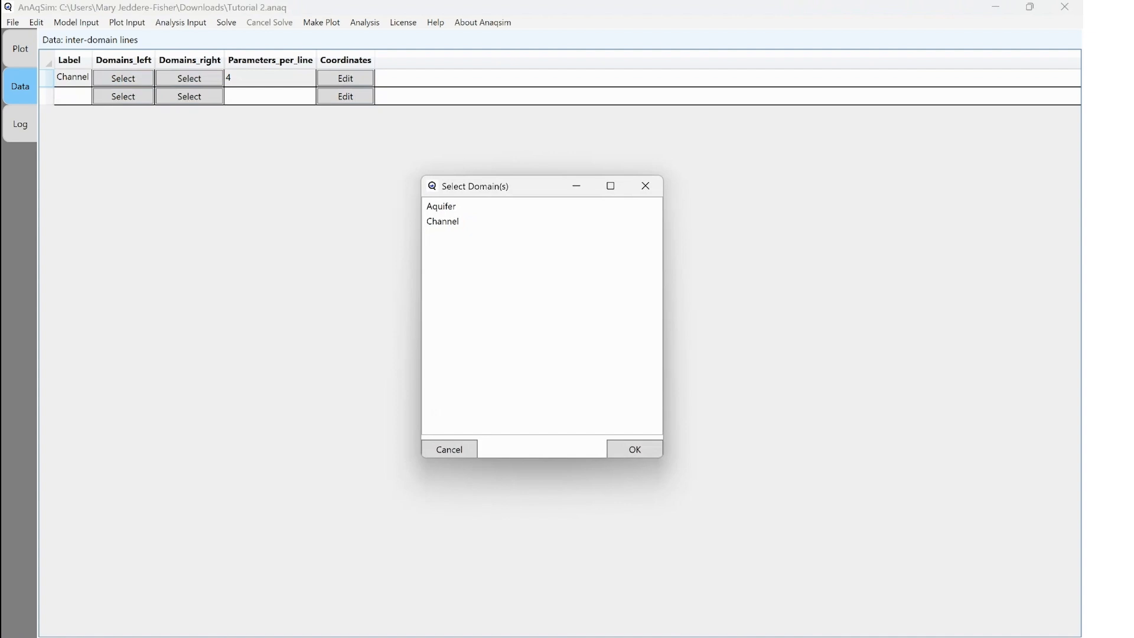
{"action": "key", "text": "XF86AudioRaiseVolume"}
{"action": "key", "text": "XF86AudioRaiseVolume"}
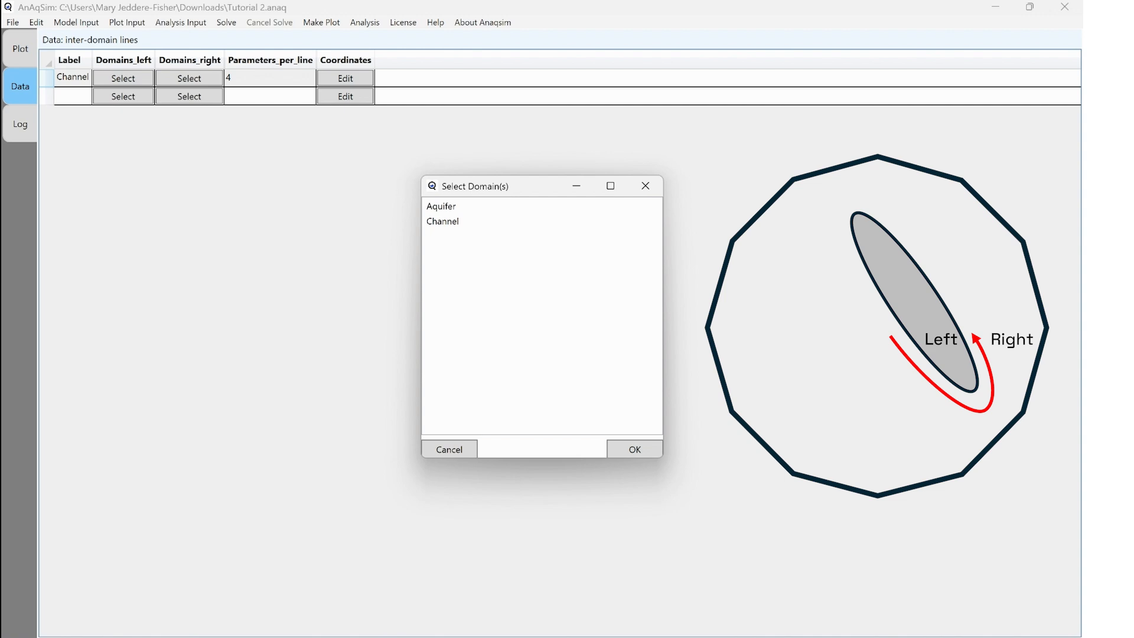
{"action": "left_click", "coordinate": [443, 221]}
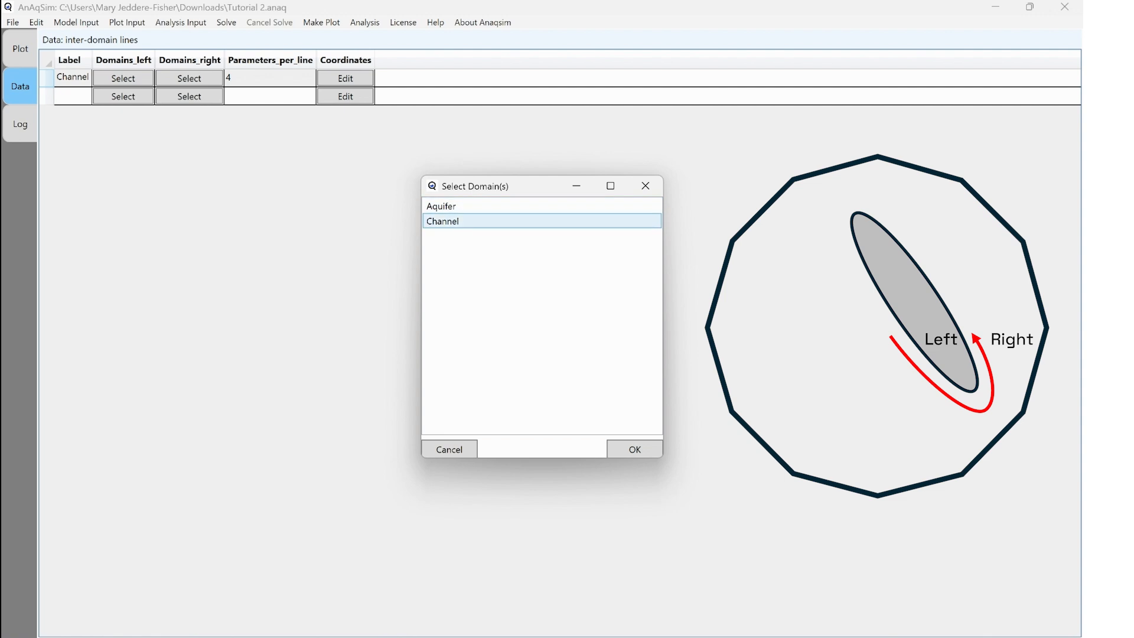
{"action": "left_click", "coordinate": [443, 221]}
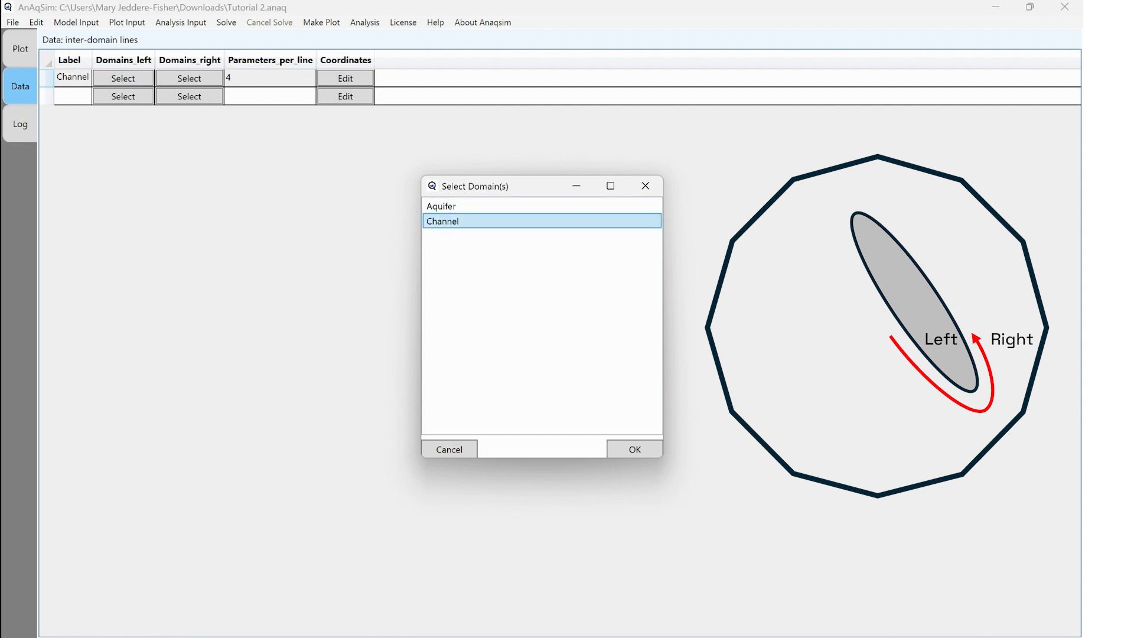
{"action": "left_click", "coordinate": [635, 449]}
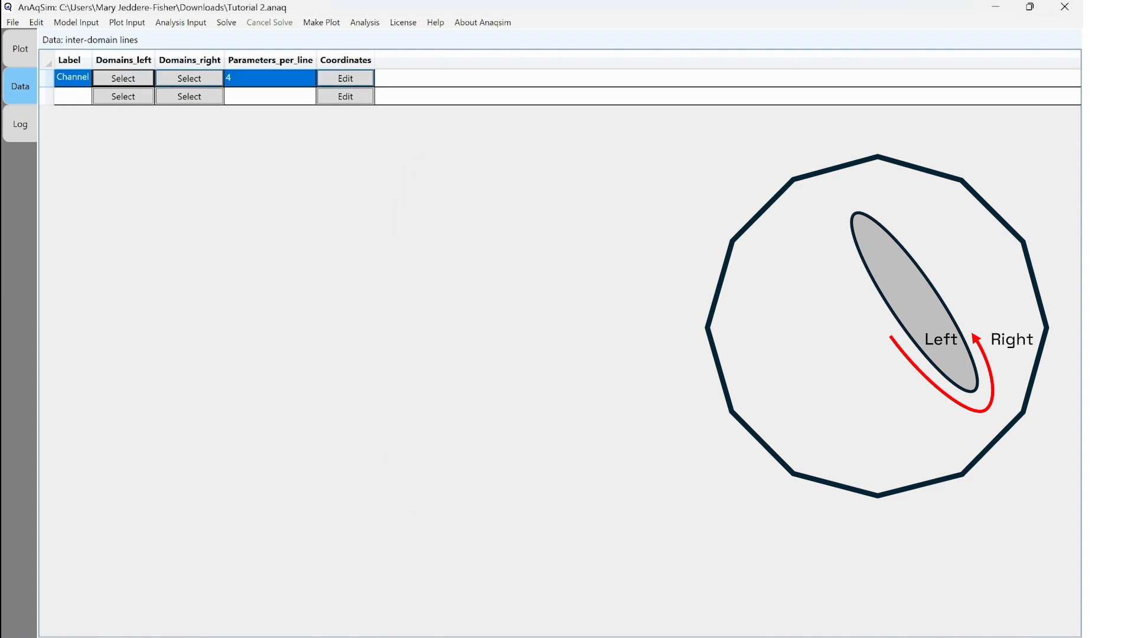
{"action": "left_click", "coordinate": [189, 78]}
{"action": "left_click", "coordinate": [441, 205]}
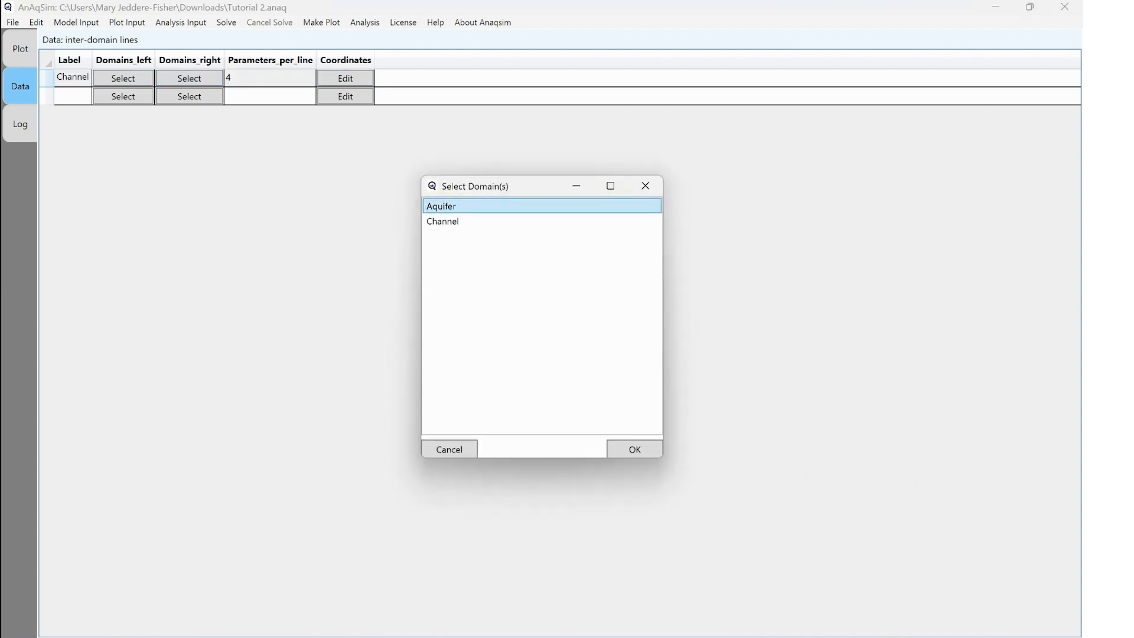
{"action": "left_click", "coordinate": [635, 448]}
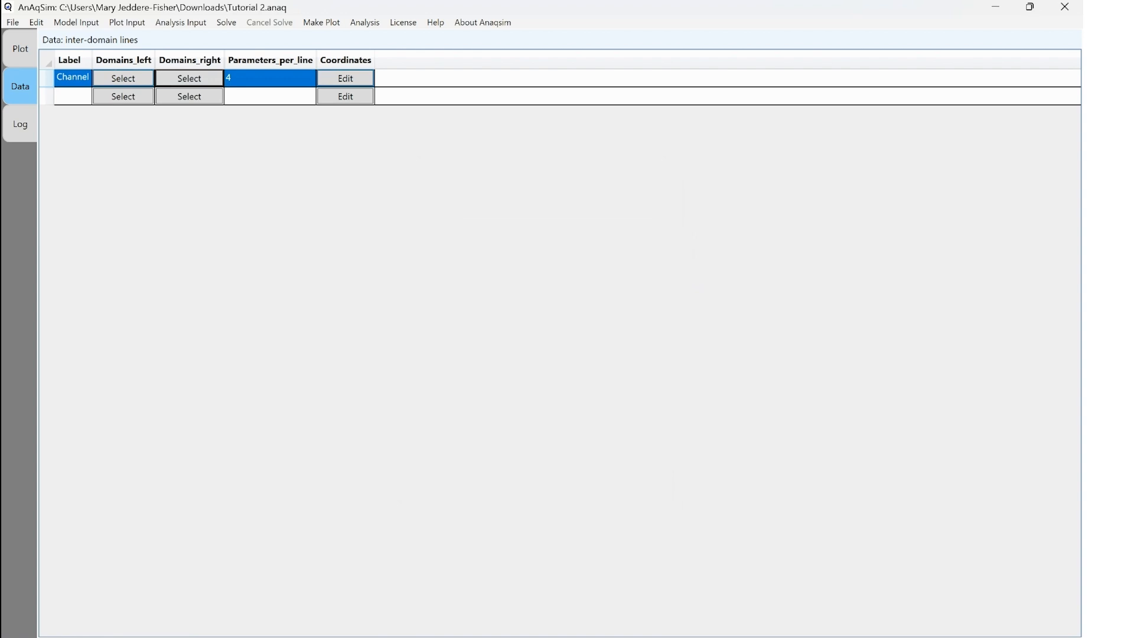
- Paste the digitized ellipse vertices as the Channel inter-domain line's coordinates and save the model
{"action": "left_click", "coordinate": [345, 78]}
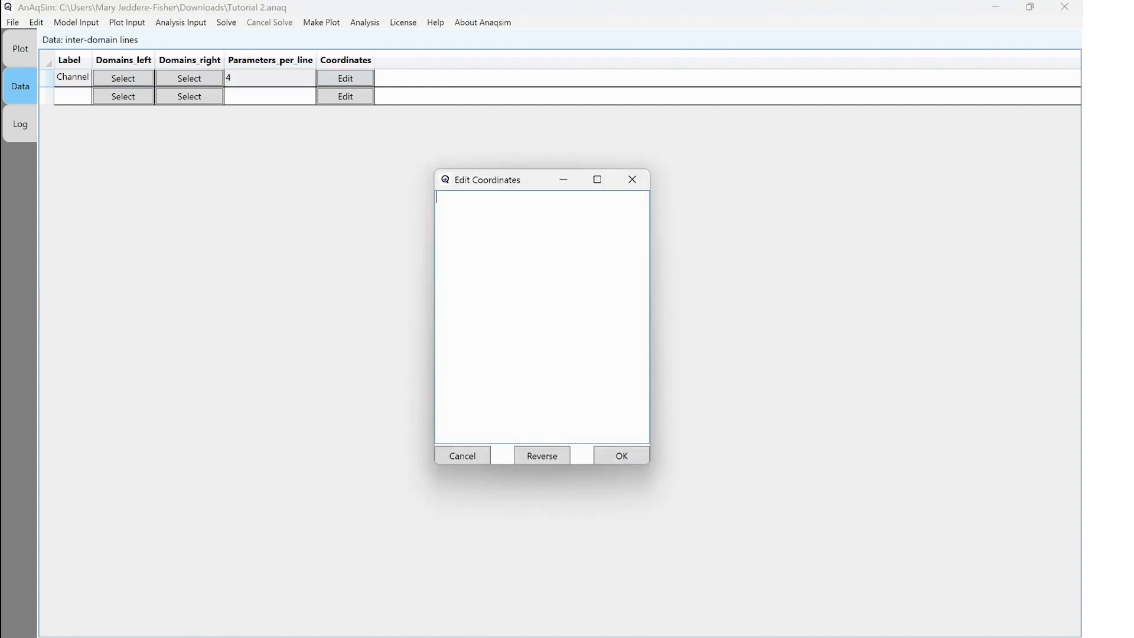
{"action": "type", "text": "-1036.50493013991, 998.129588223979 -940.046927896601, 757.310241788865 -543.155255344922, 271.19835186496 2.5709584521812, -274.52786193225 488.682848376008, -671.419534484024 729.502194811104, -767.877536727377 633.044192567798, -527.058190292263 236.152520016119, -40.9463003683583 -309.573693780984, 504.779913428852 -795.685583704812, 901.671585980626 -1036.50493013991, 998.129588223979"}
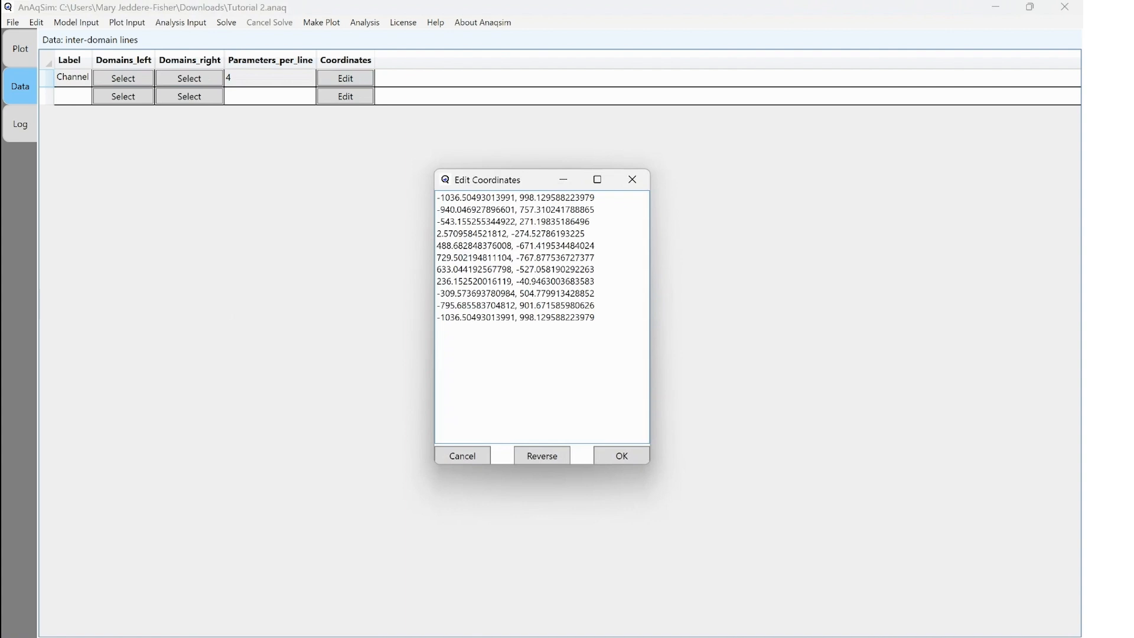
{"action": "key", "text": "Return"}
{"action": "key", "text": "alt"}
{"action": "key", "text": "f"}
{"action": "key", "text": "Down"}
{"action": "key", "text": "Return"}
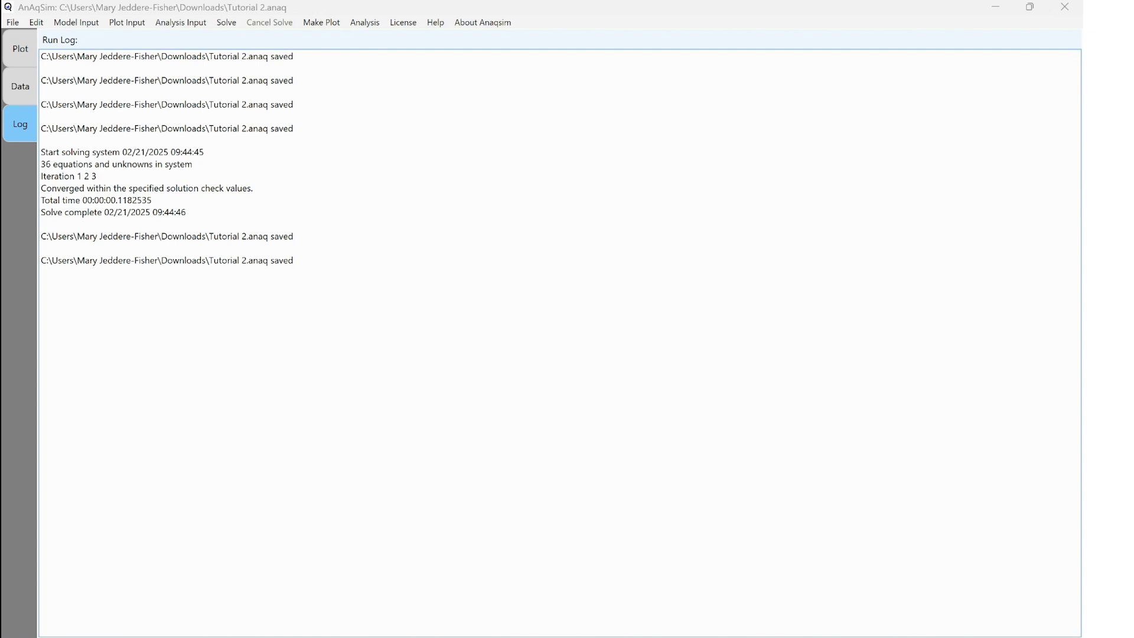
- Solve the model with the Channel domain and plot all selected features at the same level and time
{"action": "left_click", "coordinate": [226, 23]}
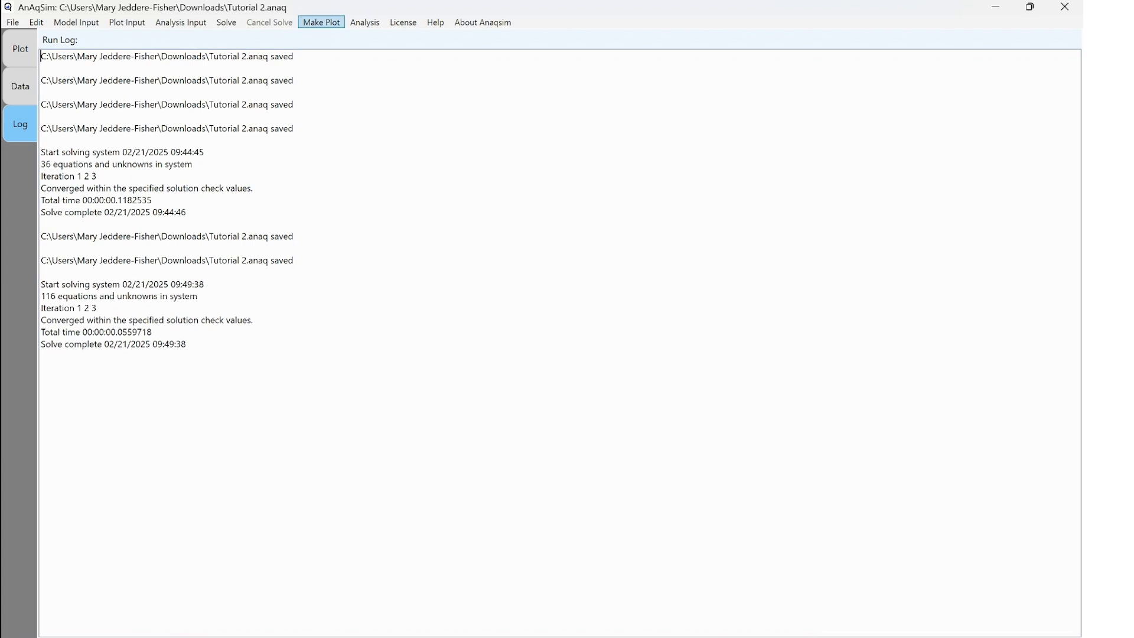
{"action": "left_click", "coordinate": [322, 22]}
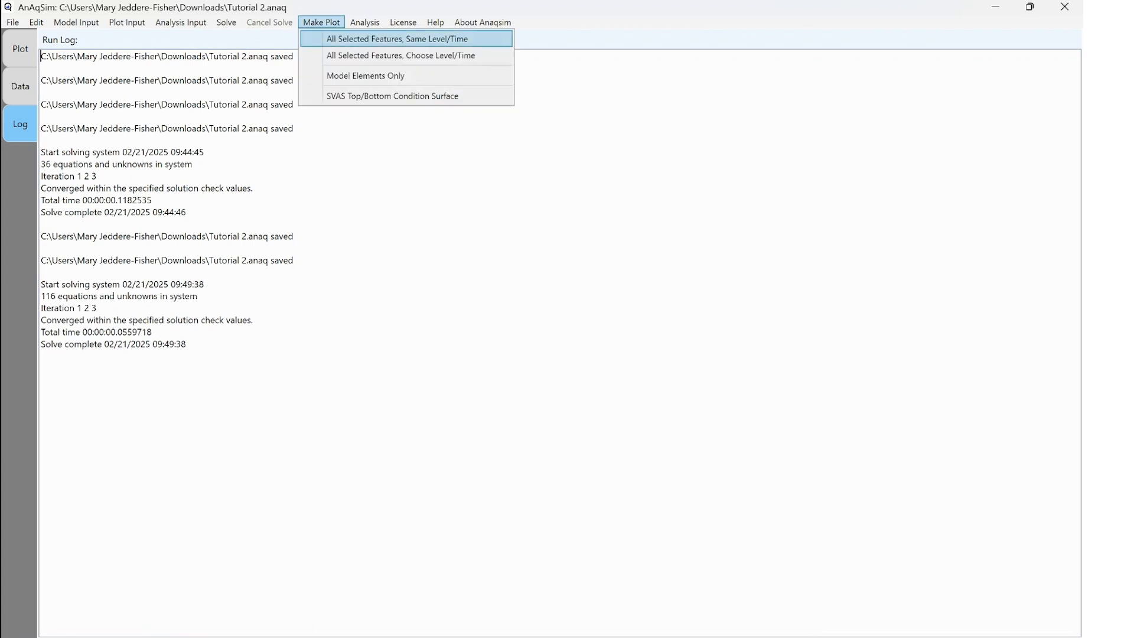
{"action": "left_click", "coordinate": [343, 39]}
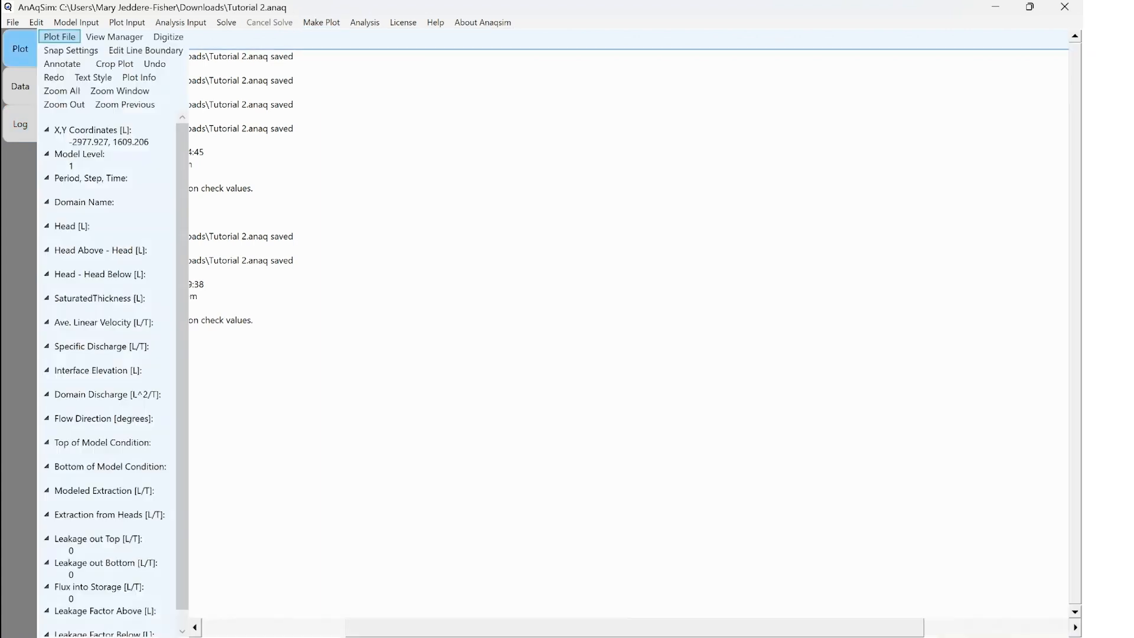